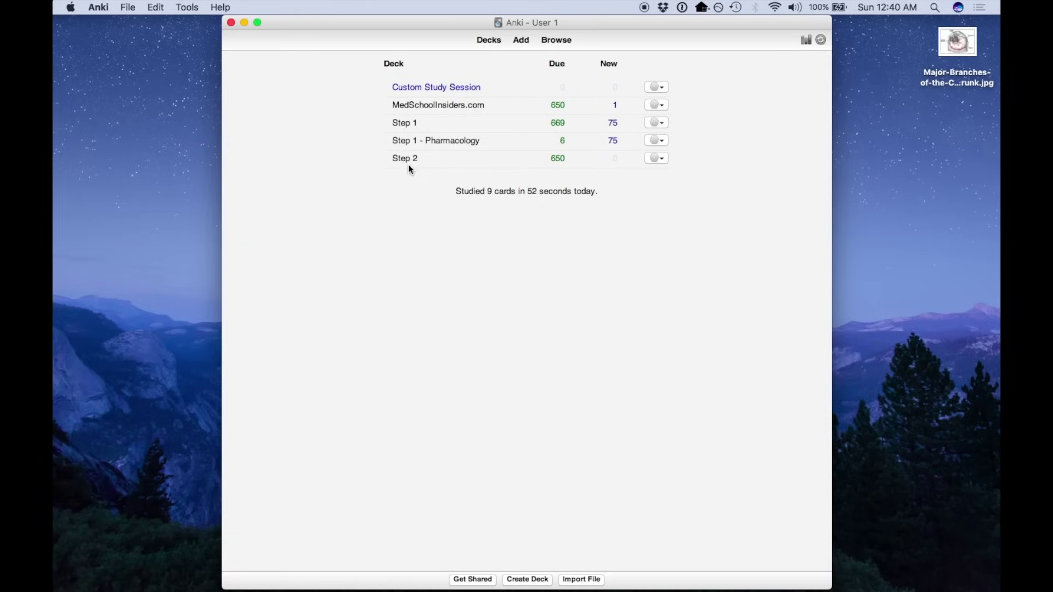
Create a new deck named 'Test' and open it.
left_click(527, 579)
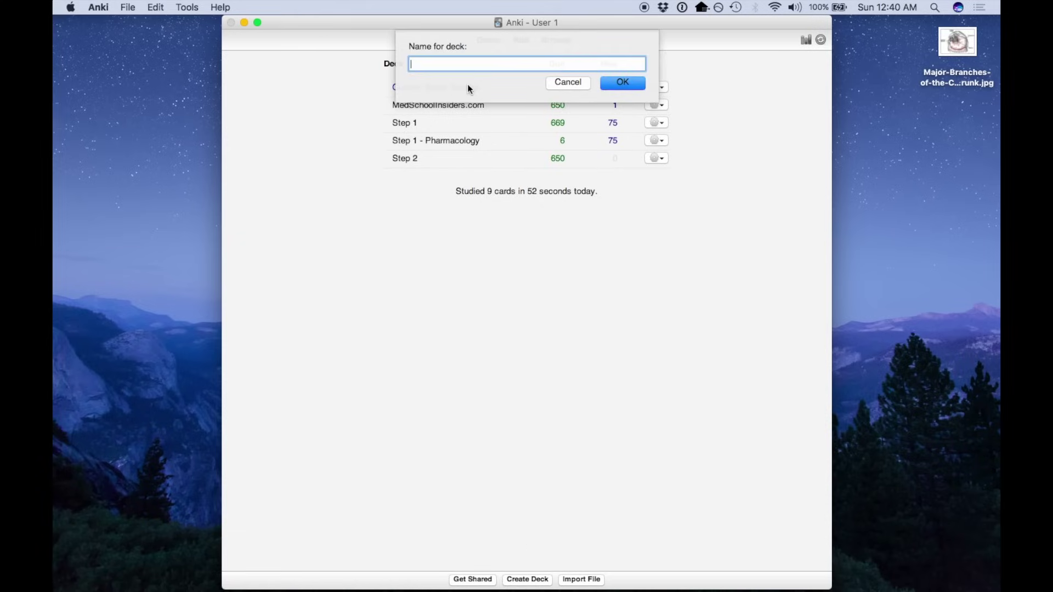
type("Test")
left_click(617, 84)
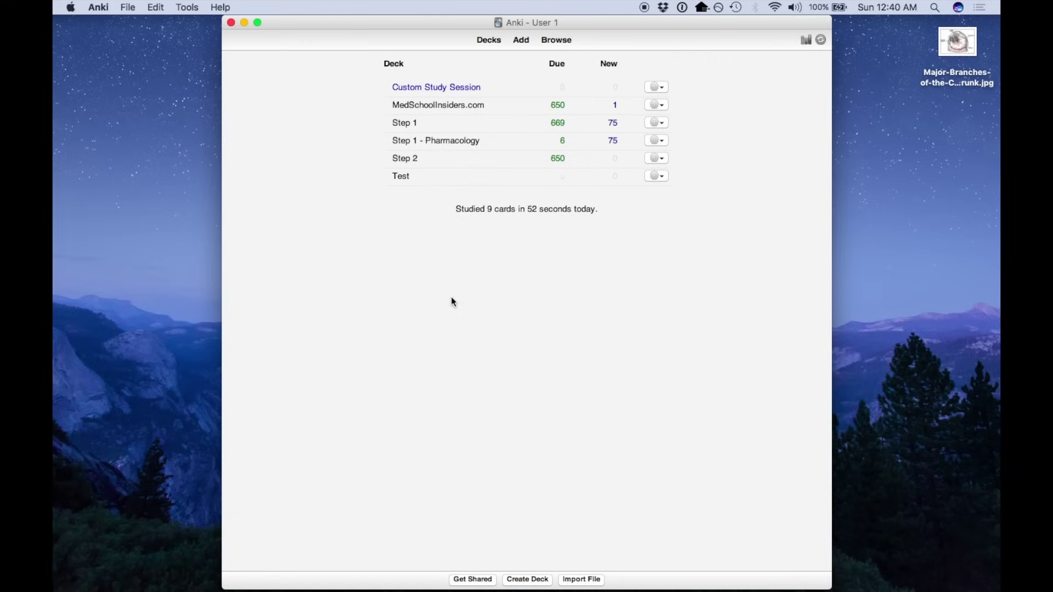
left_click(401, 176)
Add a basic card 'What is the best YouTube Channel?' answered 'Med School Insiders', then study it.
left_click(522, 42)
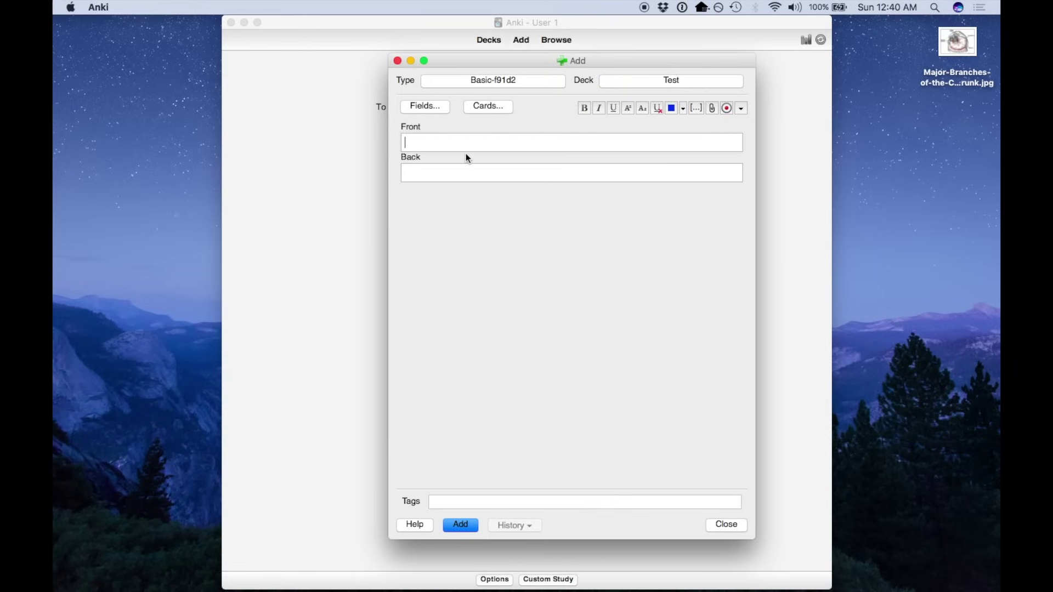
type("W")
key("BackSpace")
type("What is the best YouTu")
key("BackSpace")
type("ube Channel?")
key("Tab")
type("Med Sch")
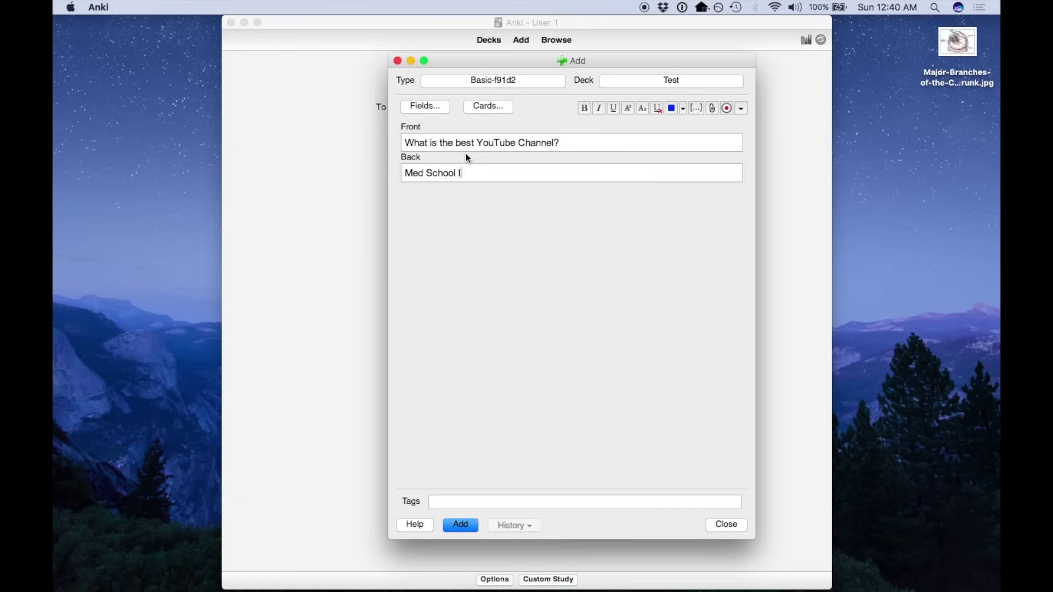
type("ool Insiders")
key("super+Return")
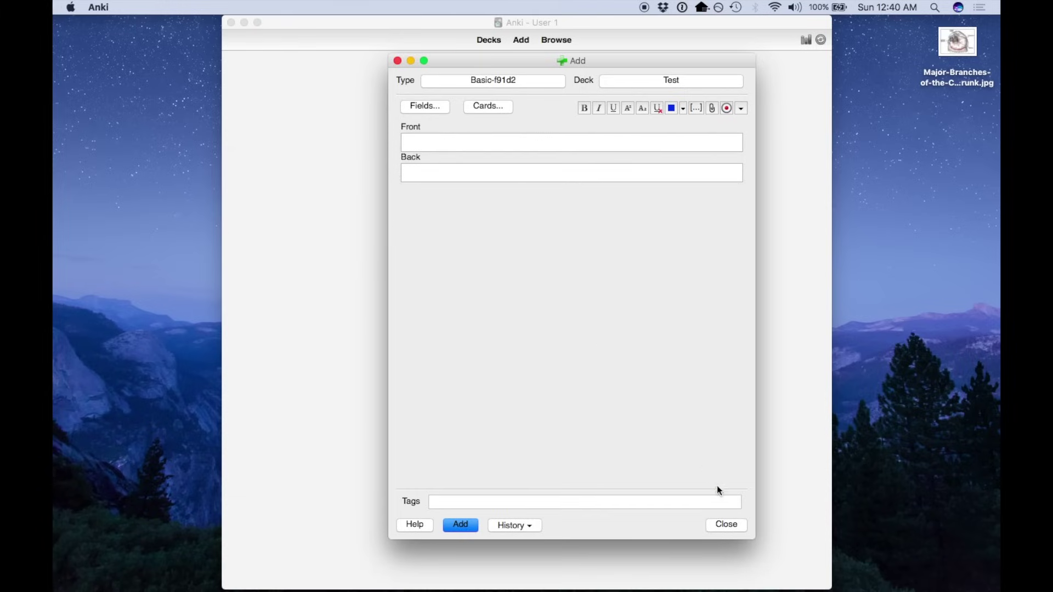
left_click(724, 525)
left_click(575, 111)
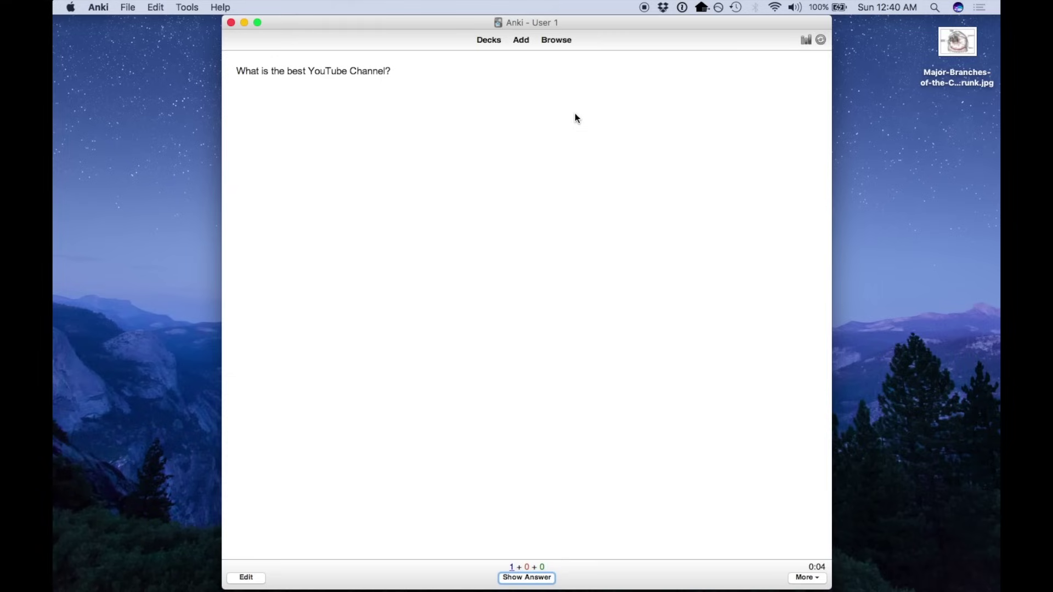
Reveal the 'Med School Insiders' answer and rate the card Easy.
key("space")
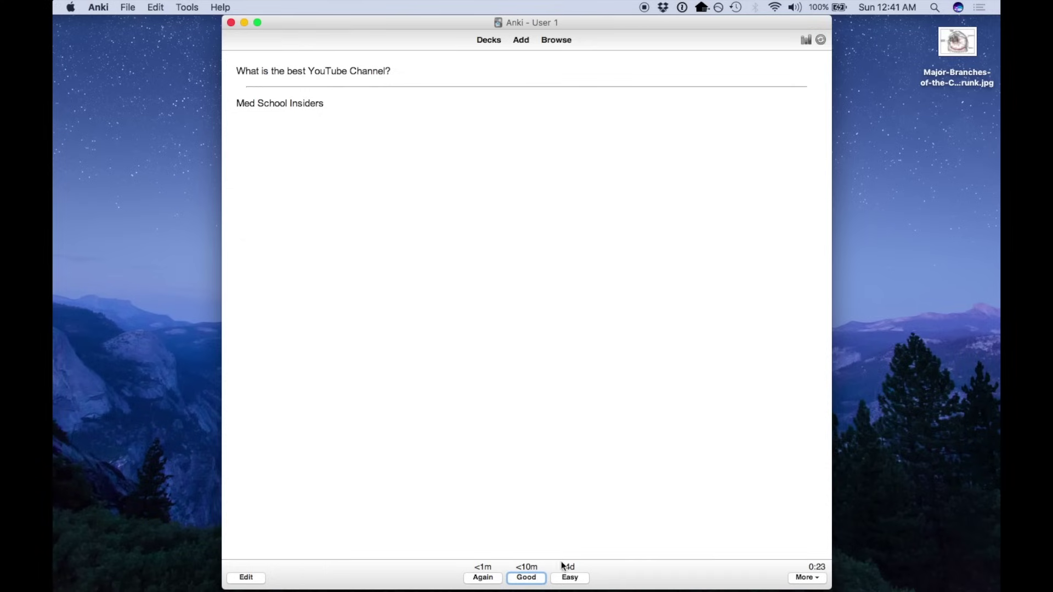
left_click(571, 579)
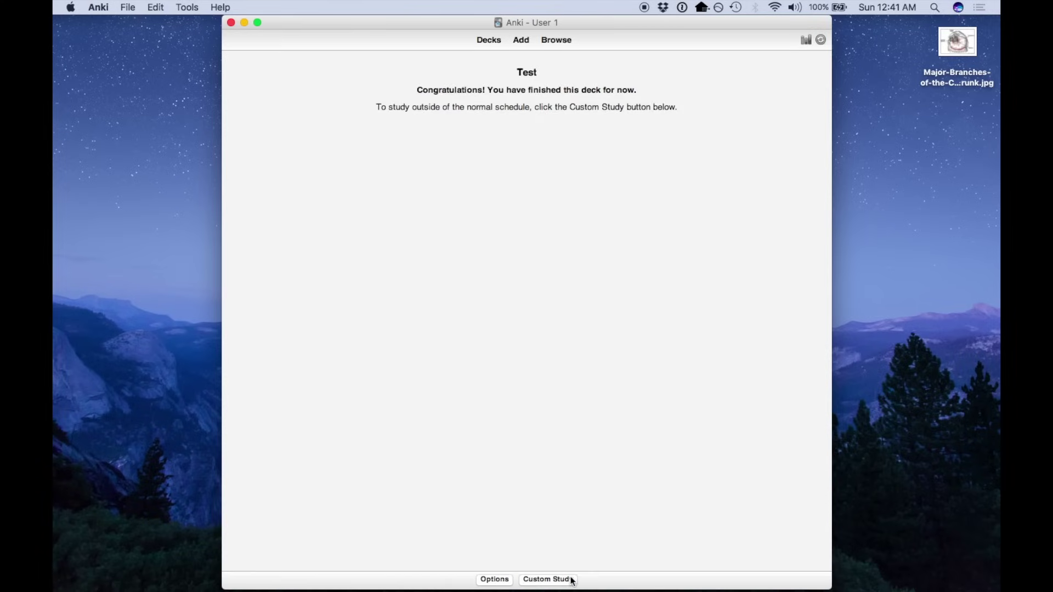
Start a new note in the Test deck using the Cloze note type.
left_click(523, 44)
left_click(501, 81)
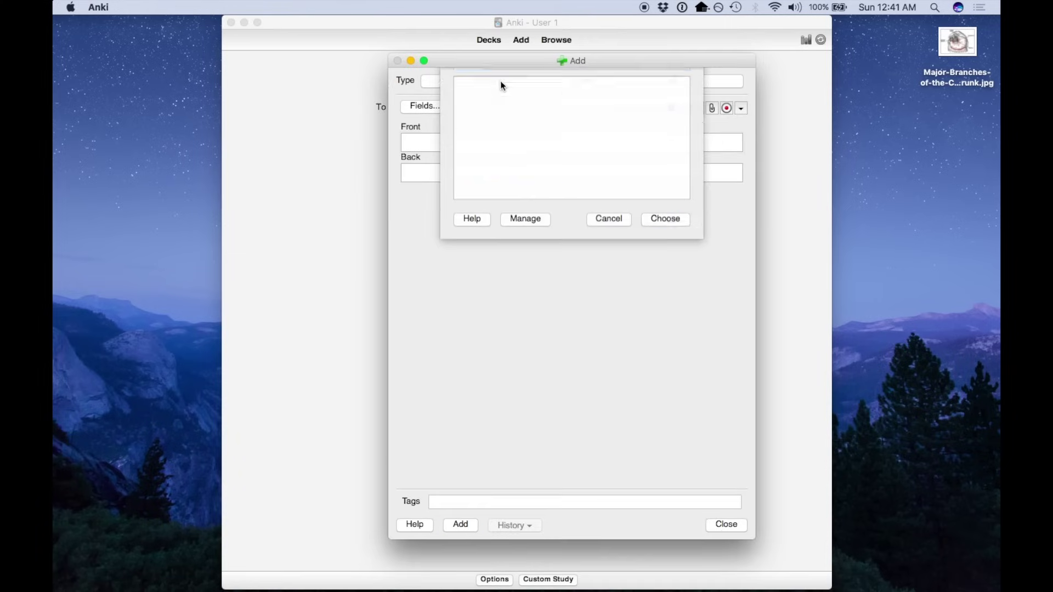
left_click(486, 200)
left_click(649, 245)
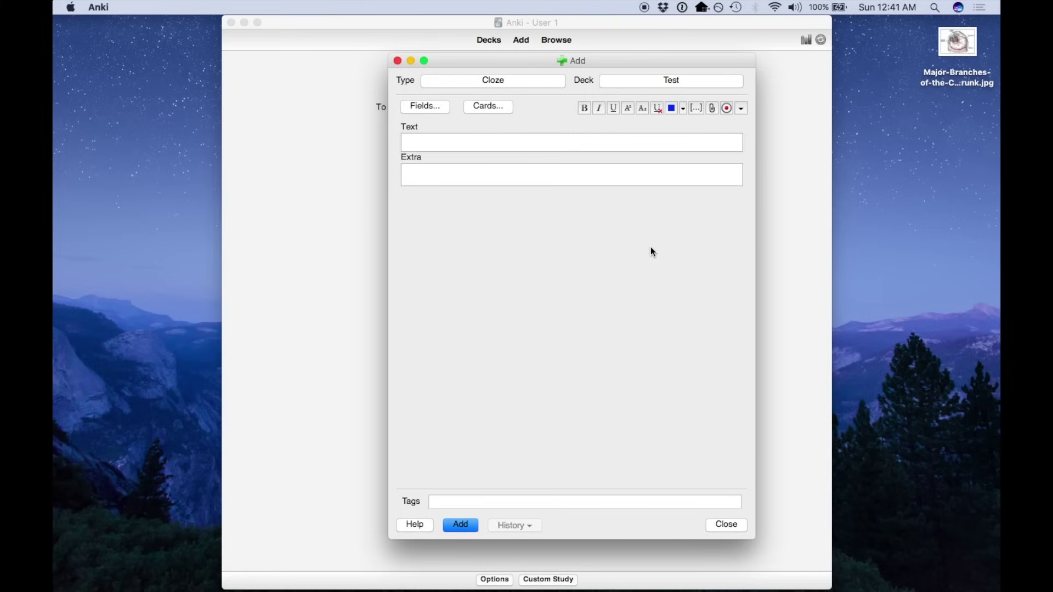
Bring the 'Lec 11 Condensed - Cardiac Surgery' Evernote note forward and dock it on the left.
key("ctrl+Up")
left_click(278, 307)
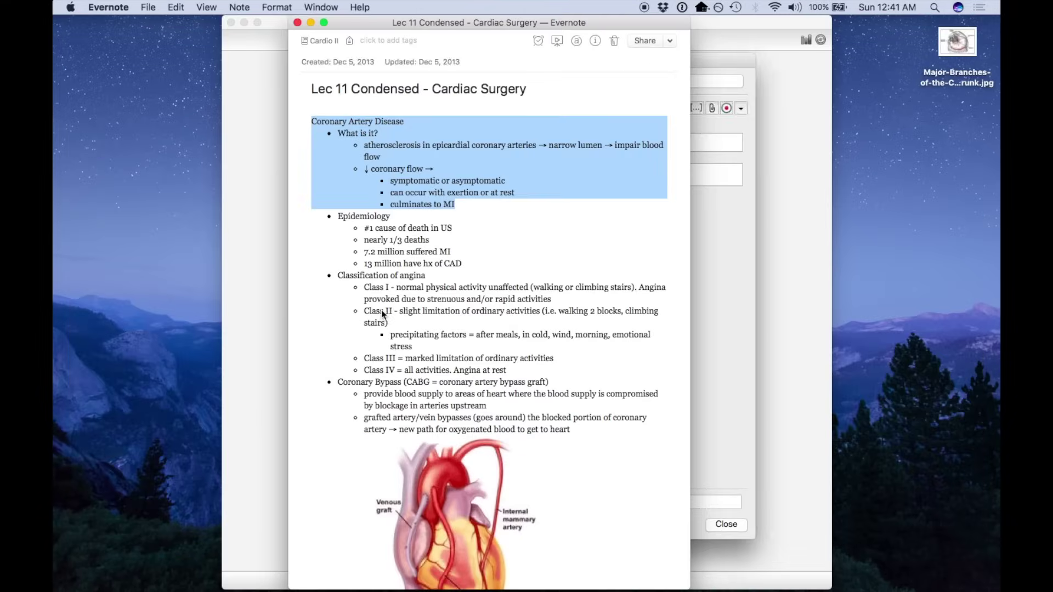
left_click_drag(425, 20, 194, 16)
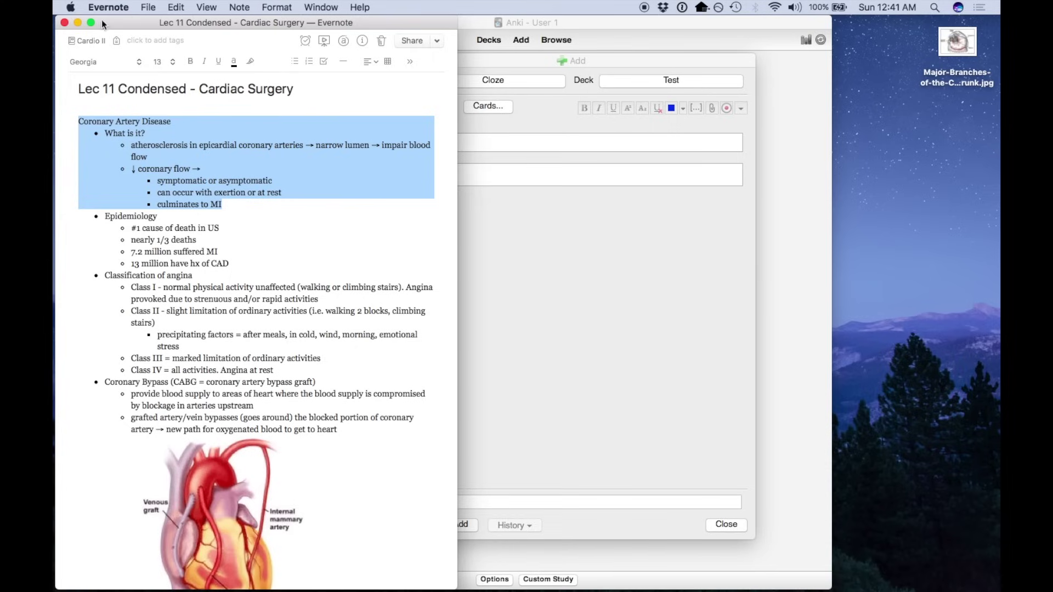
Paste the Coronary Artery Disease outline into the Text field and tidy its bullets and spacing.
left_click(545, 132)
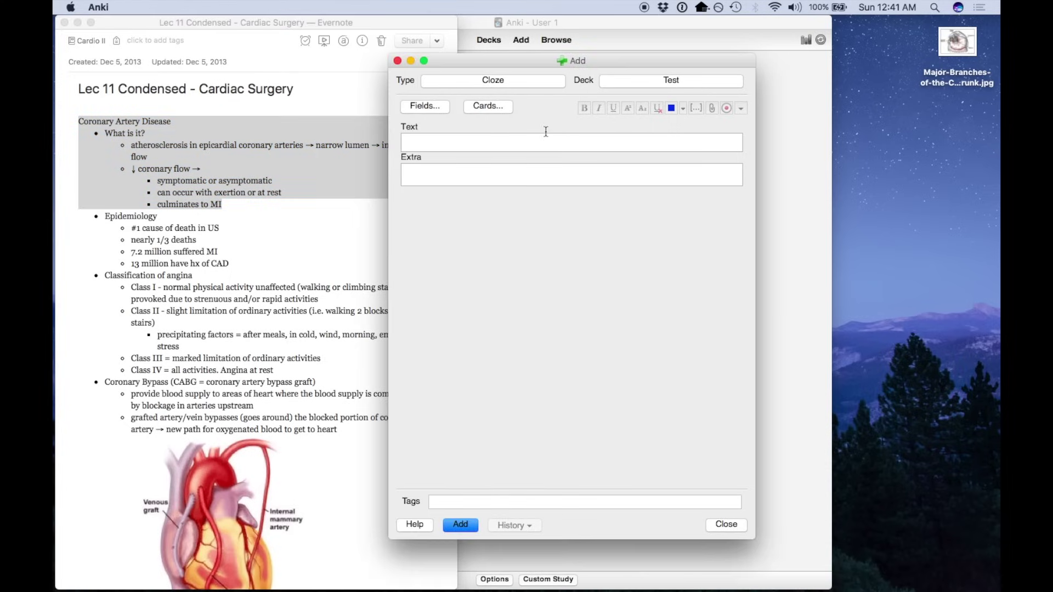
left_click(521, 144)
type("Coronary Artery Disease * What is it? * atherosclerosis in epicardial coronary arteries → narrow lumen → impair blood flow * ↓ coronary flow → * symptomatic or asymptomatic * can occur with exertion or at rest * culminates to MI")
left_click(411, 153)
key("BackSpace")
key("BackSpace")
key("Return")
left_click(421, 201)
key("BackSpace")
key("BackSpace")
key("BackSpace")
key("Return")
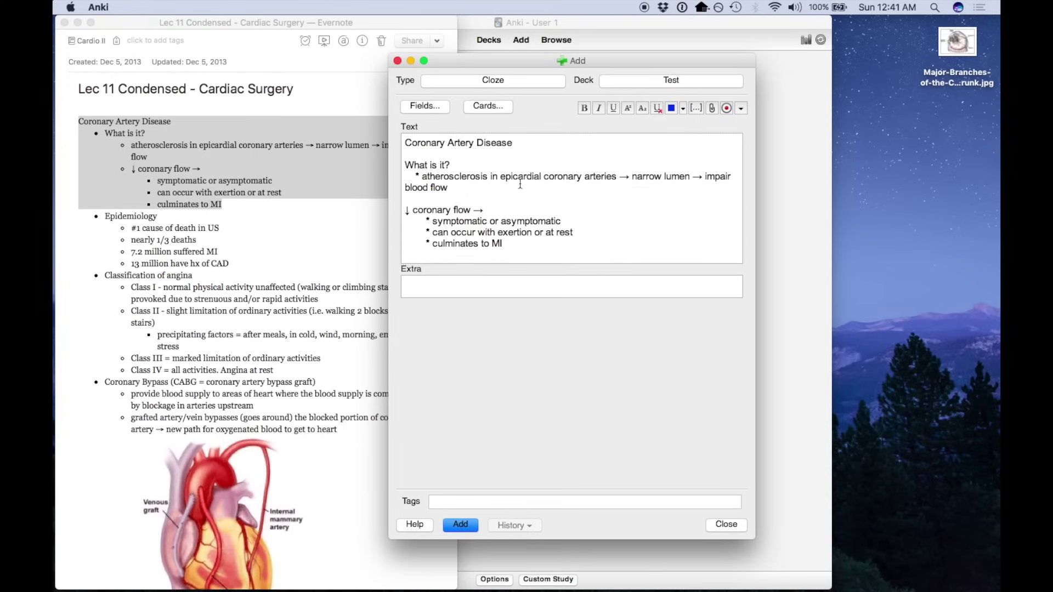
Make 'epicardial coronary arteries' cloze c1 and 'narrow lumen' cloze c2.
left_click_drag(500, 176, 616, 173)
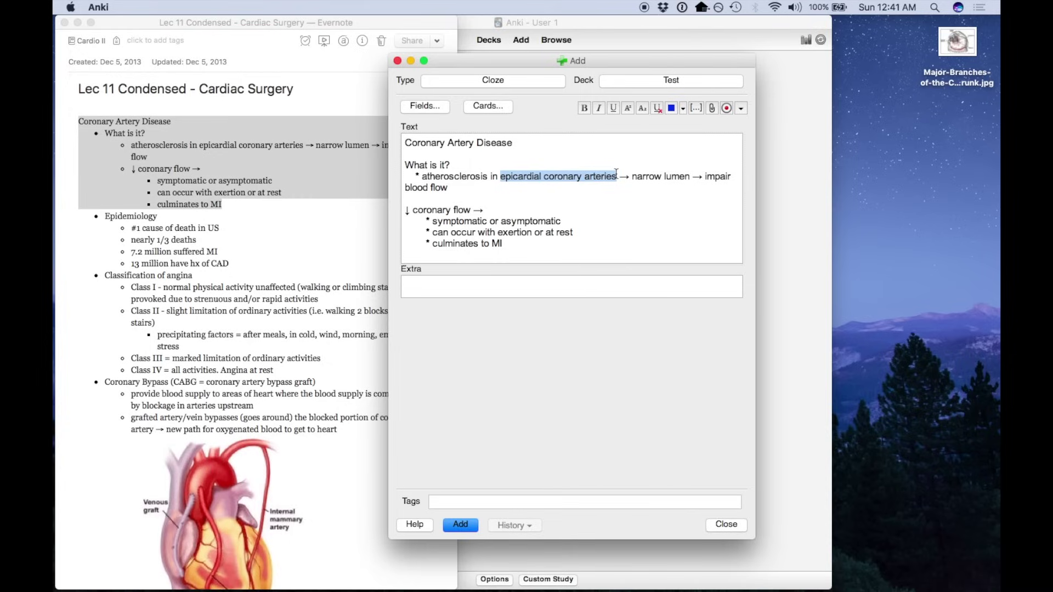
key("super+shift+c")
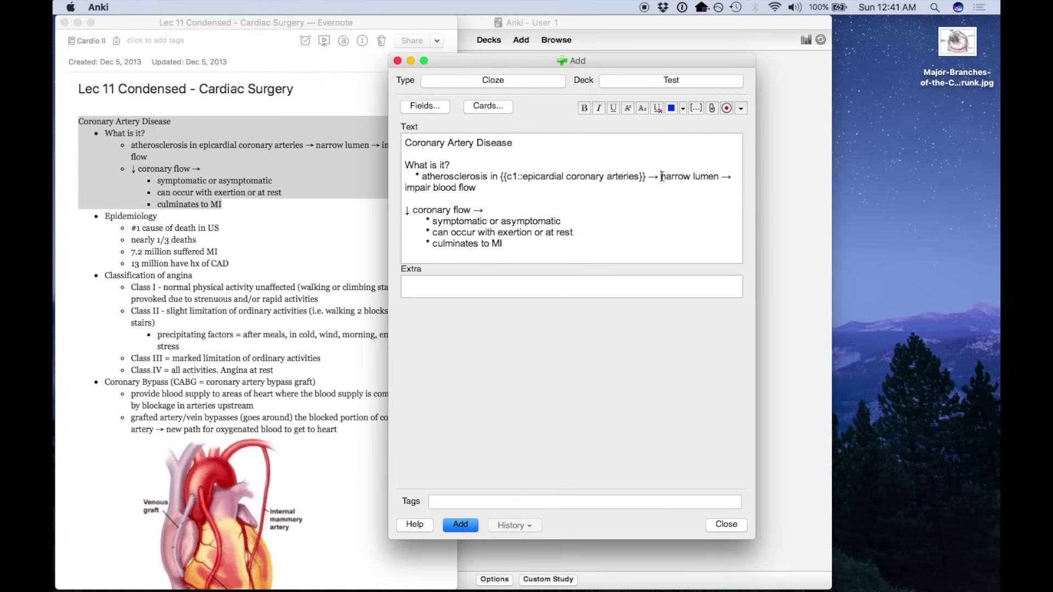
left_click_drag(661, 176, 718, 173)
key("super+shift+c")
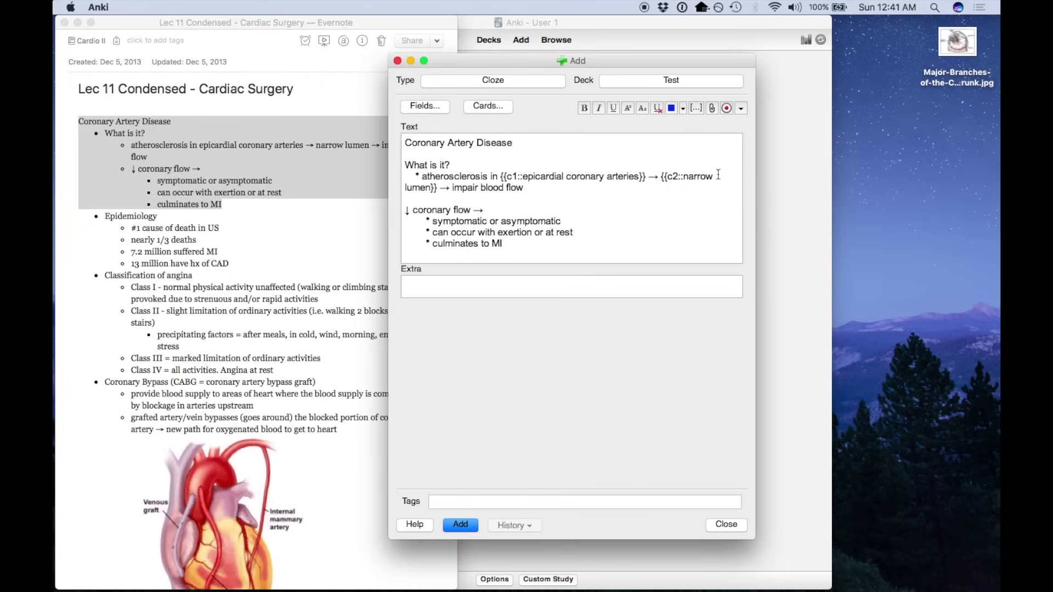
Save the cloze note, review both cloze cards, and open the current card for editing.
left_click(460, 524)
left_click(737, 524)
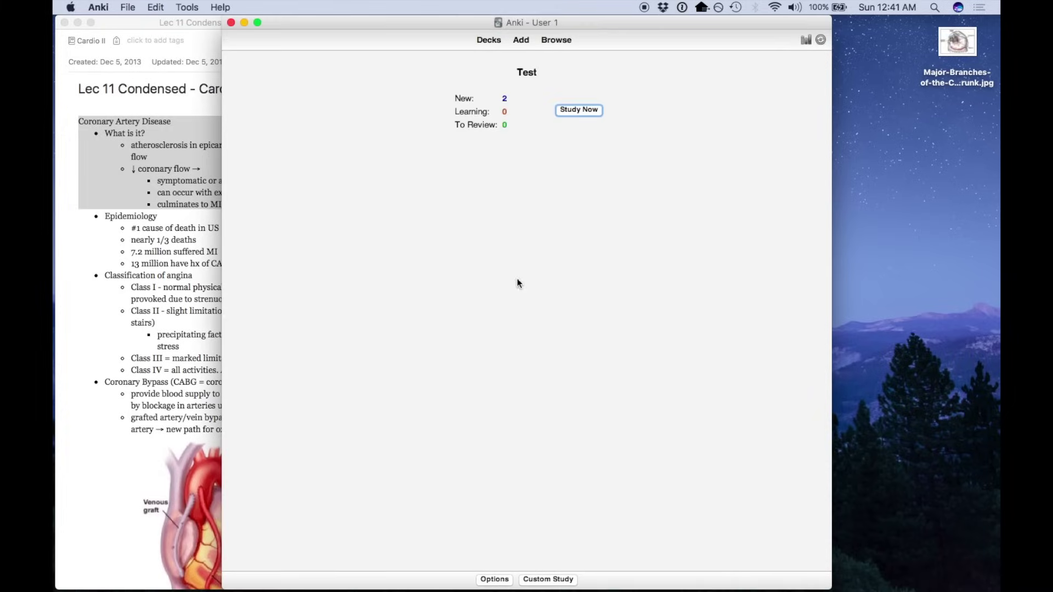
left_click(568, 113)
key("space")
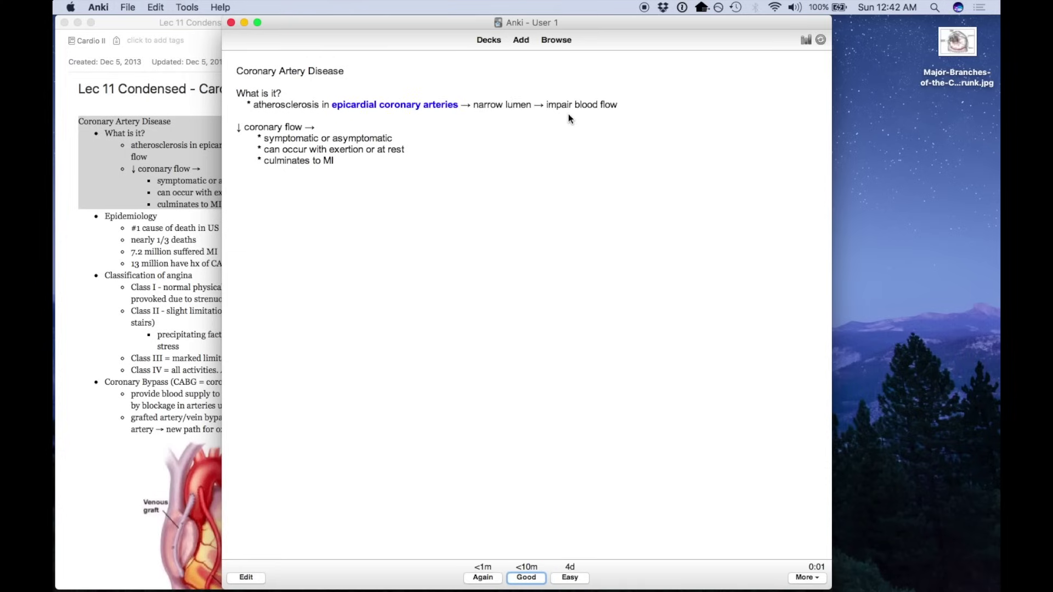
key("space")
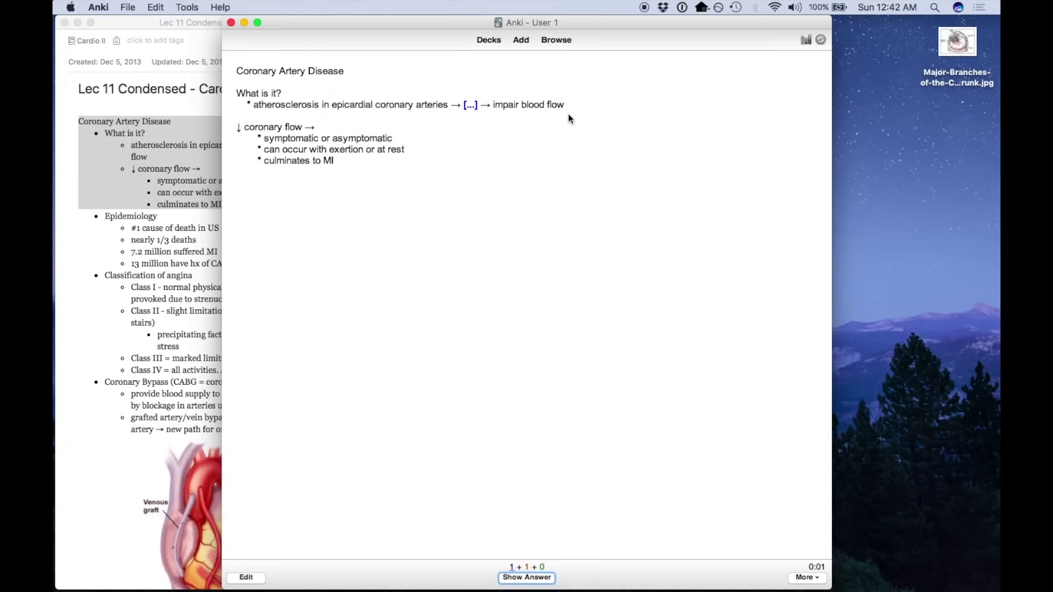
key("space")
key("space")
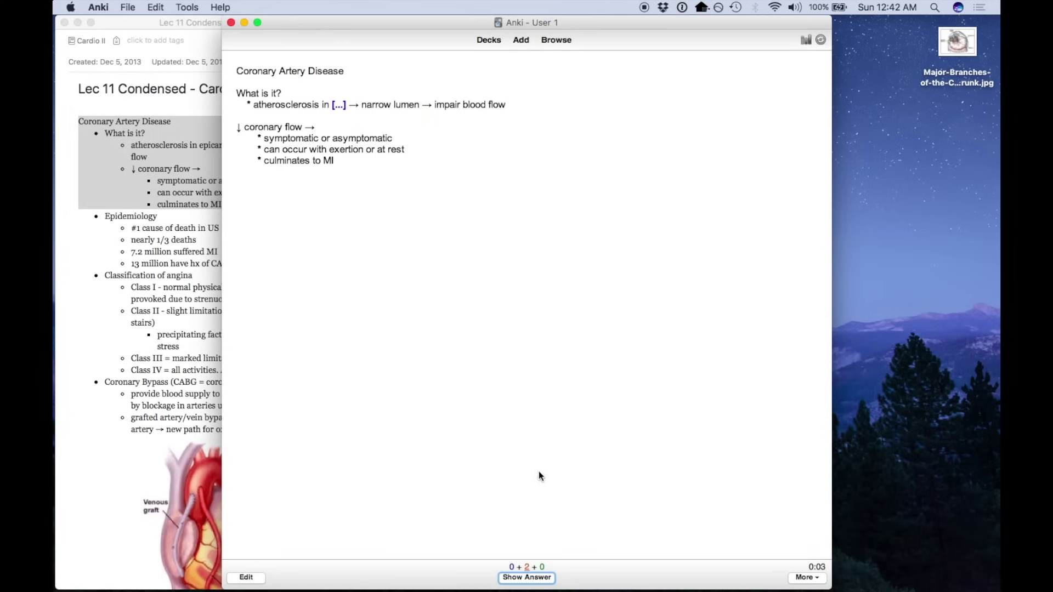
left_click(246, 577)
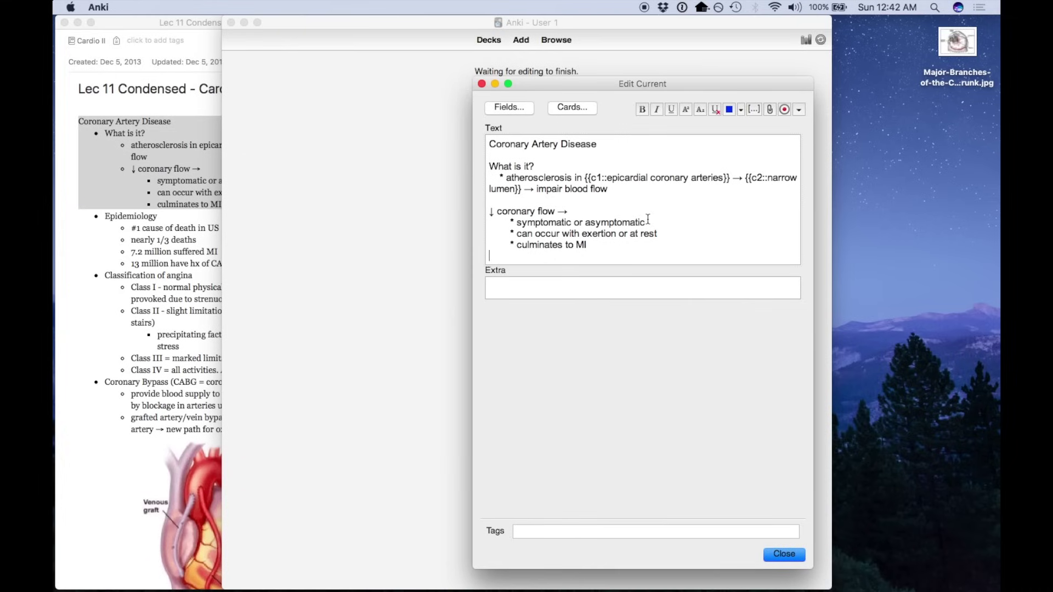
Cloze the three coronary flow bullets, renumbering c4 to c3 so all share c3, then review.
mouse_move(646, 223)
left_mouse_down()
mouse_move(527, 235)
mouse_move(517, 223)
mouse_move(657, 234)
left_mouse_up()
key("super+shift+c")
key("super+shift+c")
left_click_drag(516, 245, 587, 246)
key("super+shift+c")
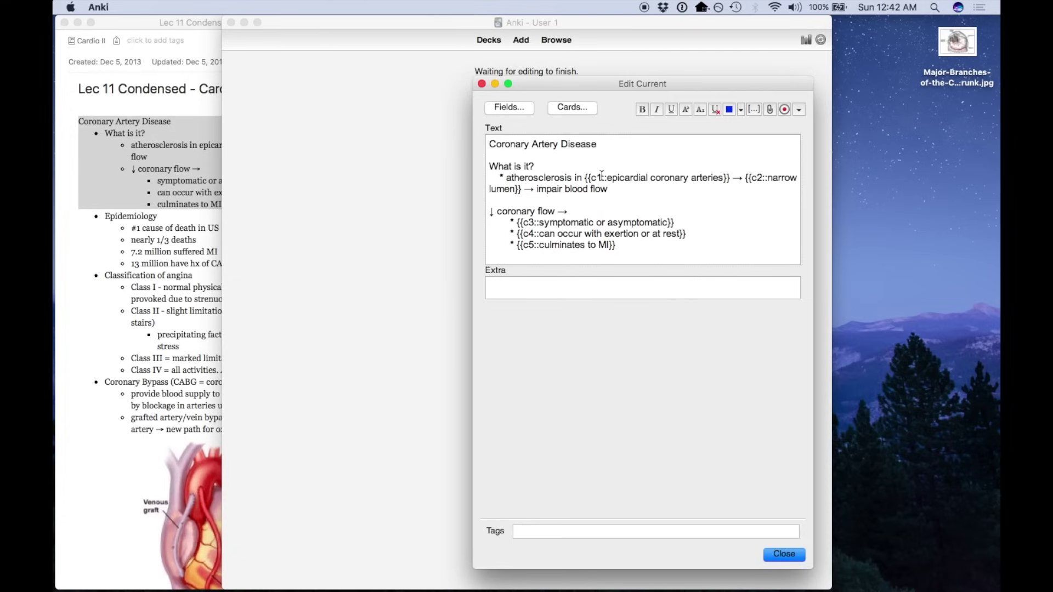
left_click(534, 234)
key("BackSpace")
type("3")
left_click_drag(521, 222, 542, 244)
left_click(654, 249)
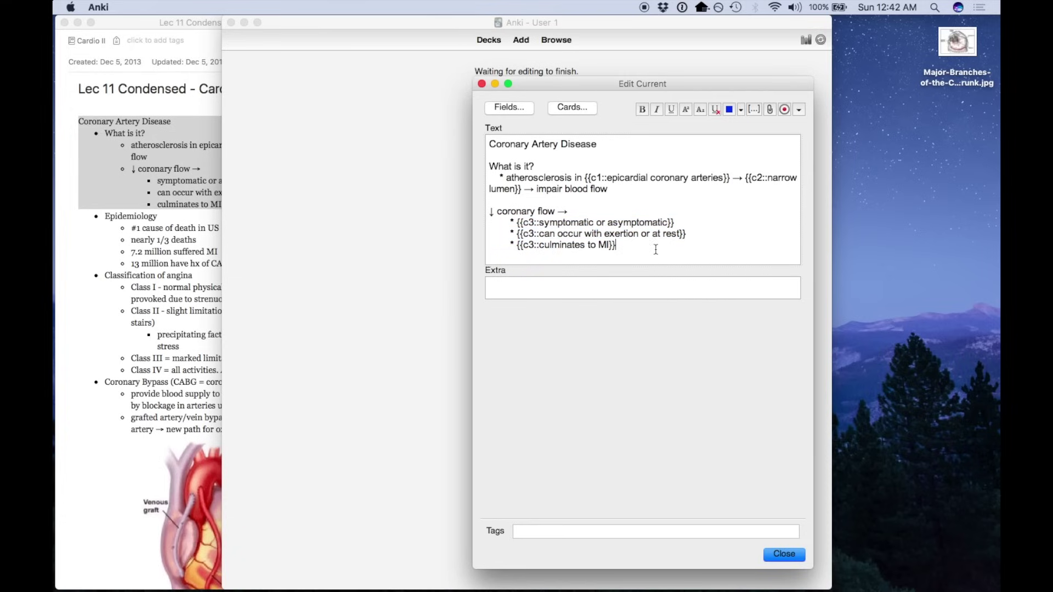
left_click(774, 554)
key("space")
key("space")
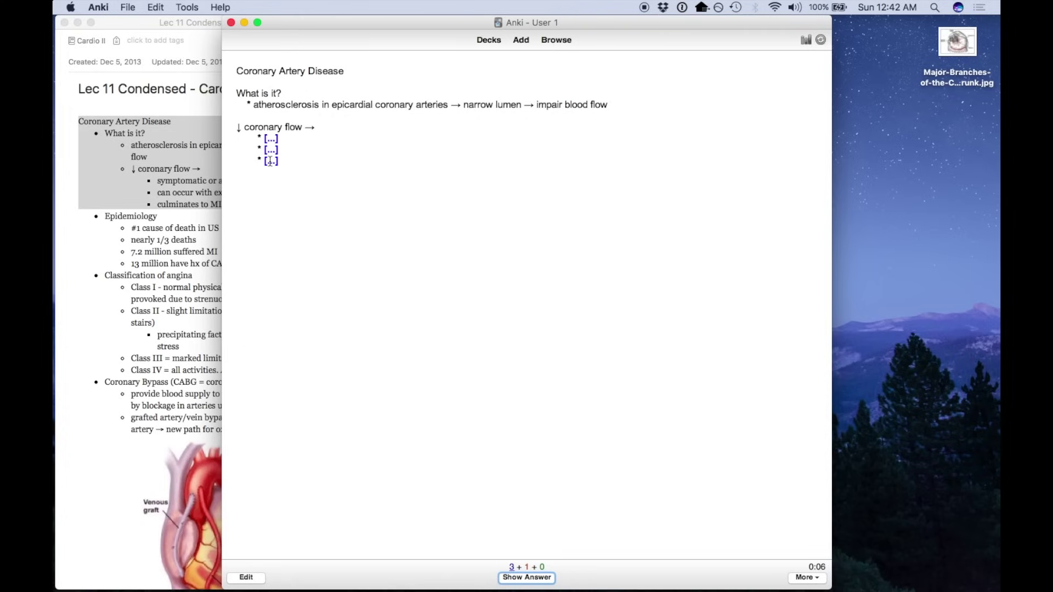
Reveal all three coronary flow answers on the c3 card and reopen it for editing.
key("space")
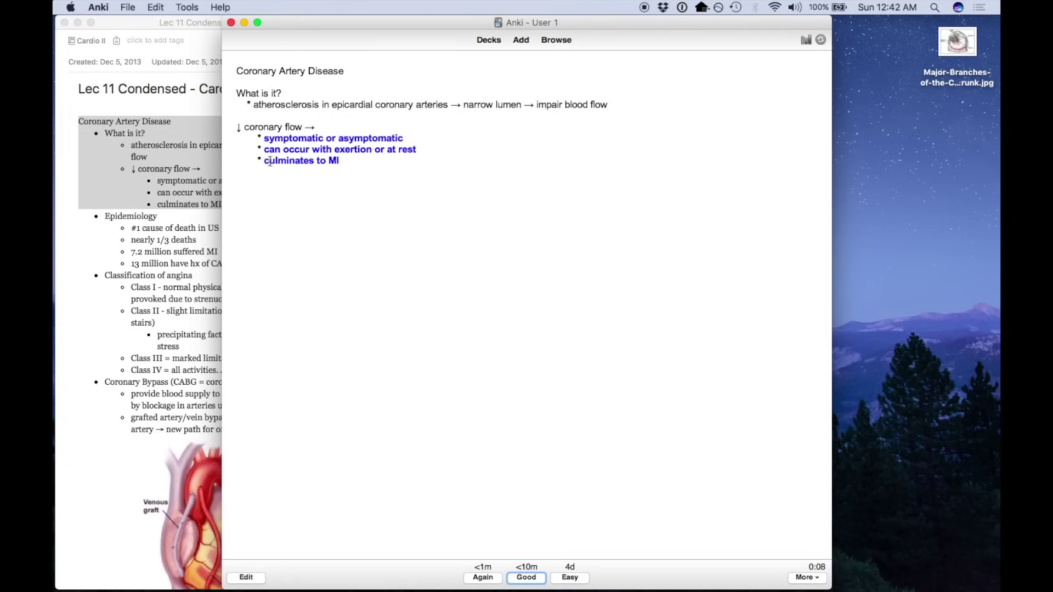
key("e")
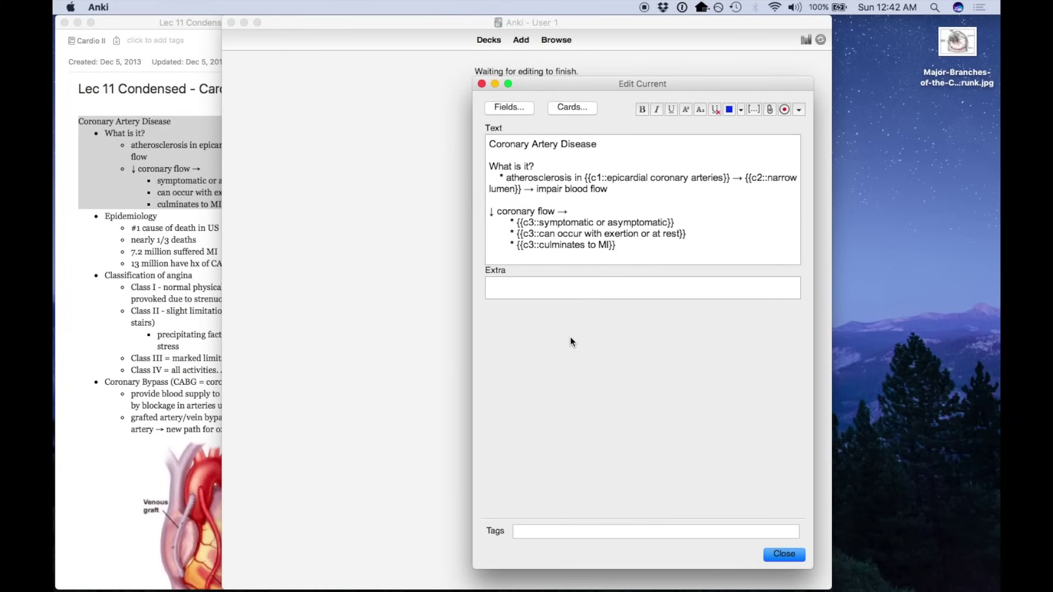
Add 'Blah blah blah' and a mountain landscape picture to the Extra field, then show the answer.
left_click(554, 288)
type("Blah blah blah")
key("Return")
key("Return")
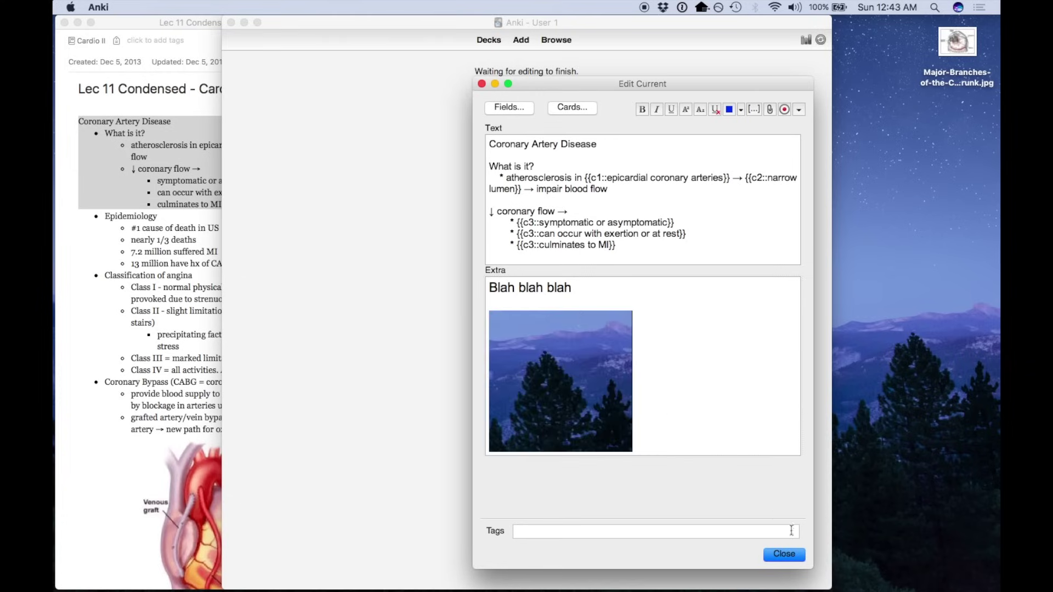
left_click(785, 555)
key("space")
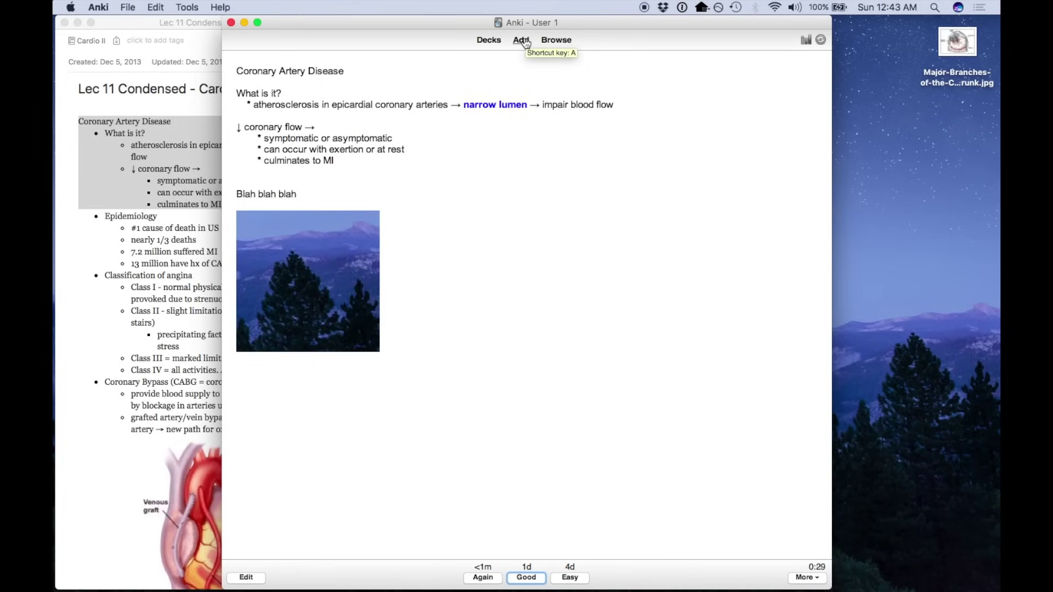
Start a new Test deck note using the '10 Questions' note type.
left_click(525, 43)
left_click(490, 83)
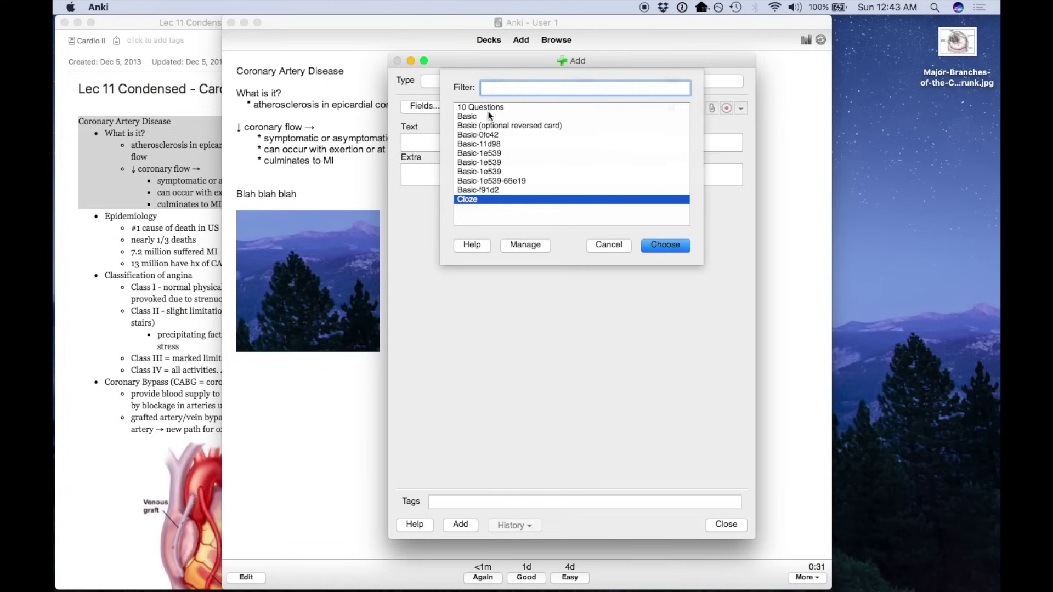
left_click(489, 110)
left_click(676, 248)
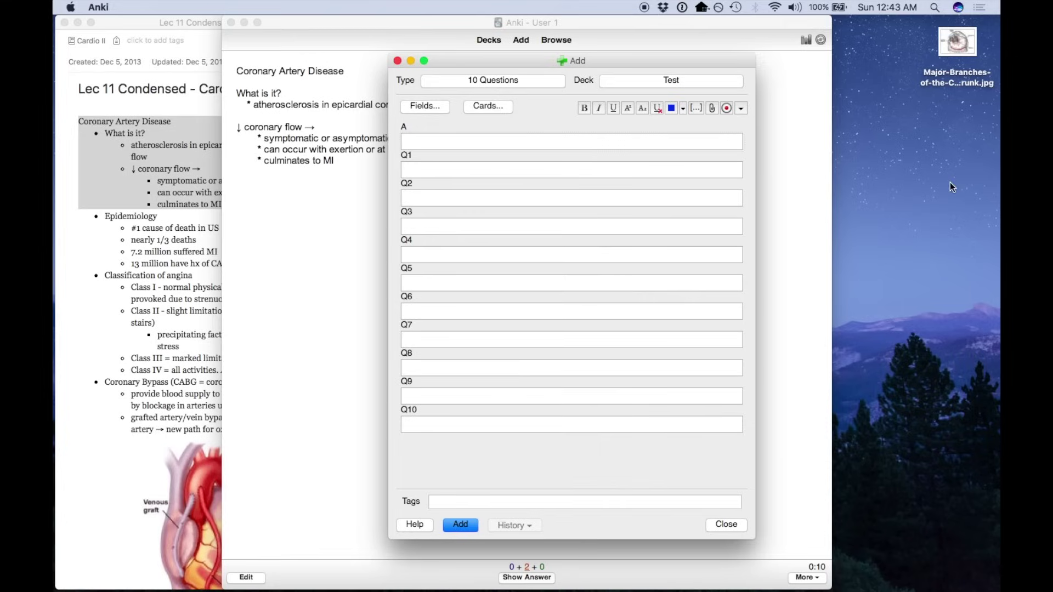
Minimize Evernote, launch Skitch, and open the coeliac trunk JPG on a blank canvas.
double_click(177, 25)
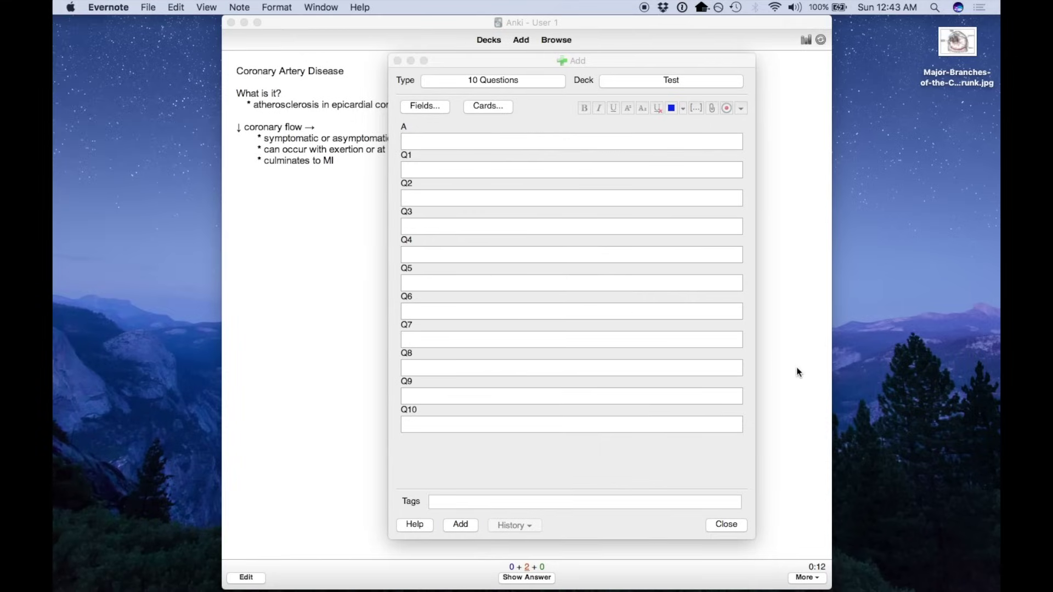
key("super+space")
type("skitch")
key("Return")
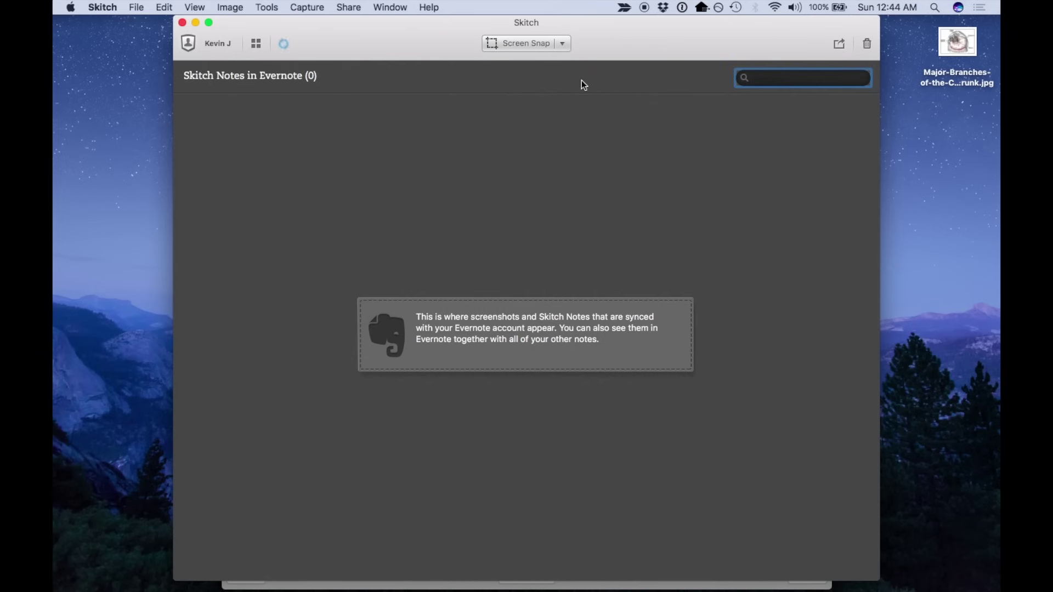
left_click(558, 42)
left_click(551, 196)
left_click(954, 51)
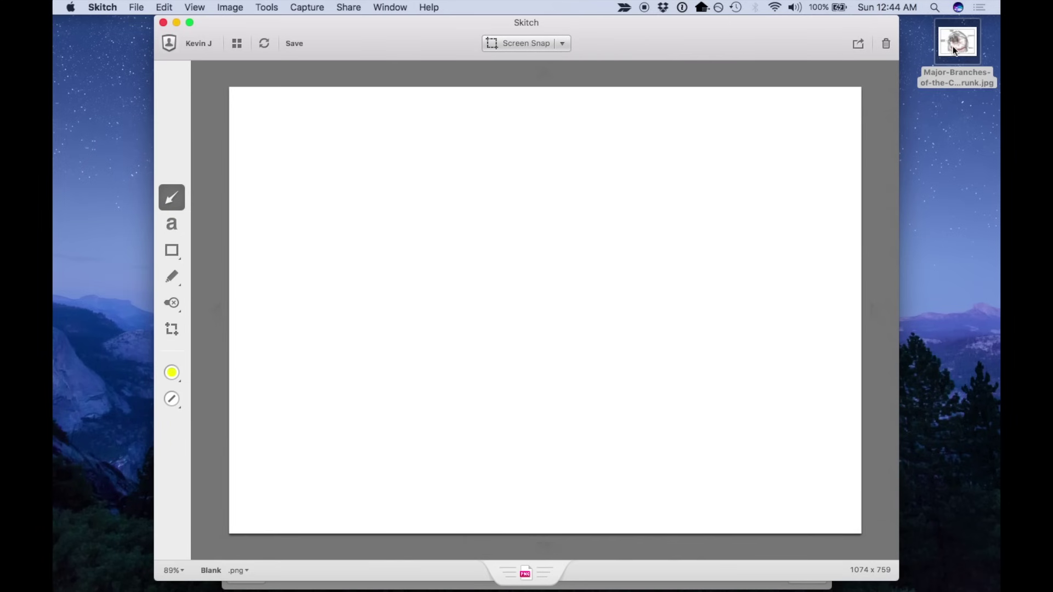
left_click_drag(955, 51, 573, 295)
left_click_drag(595, 30, 705, 32)
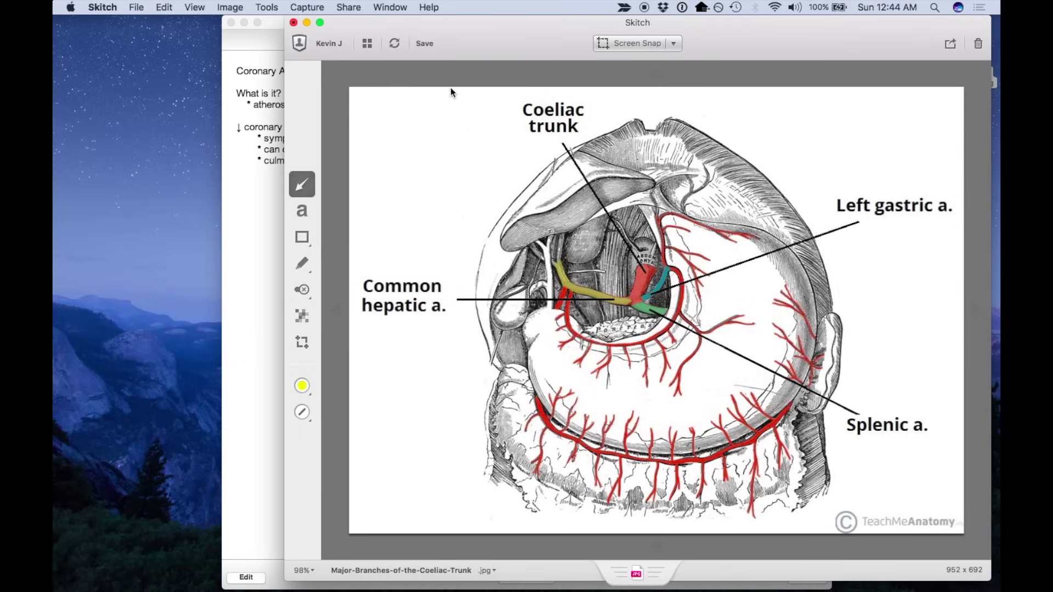
Copy the diagram from Skitch and paste it into the note's A field in Anki.
key("super+c")
key("super+Tab")
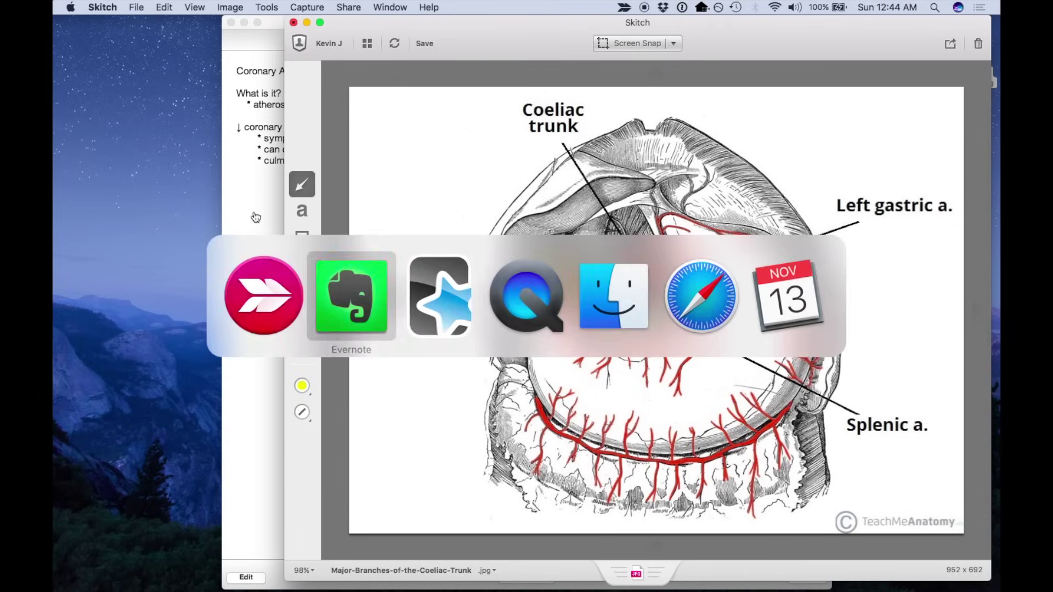
key("super+Tab")
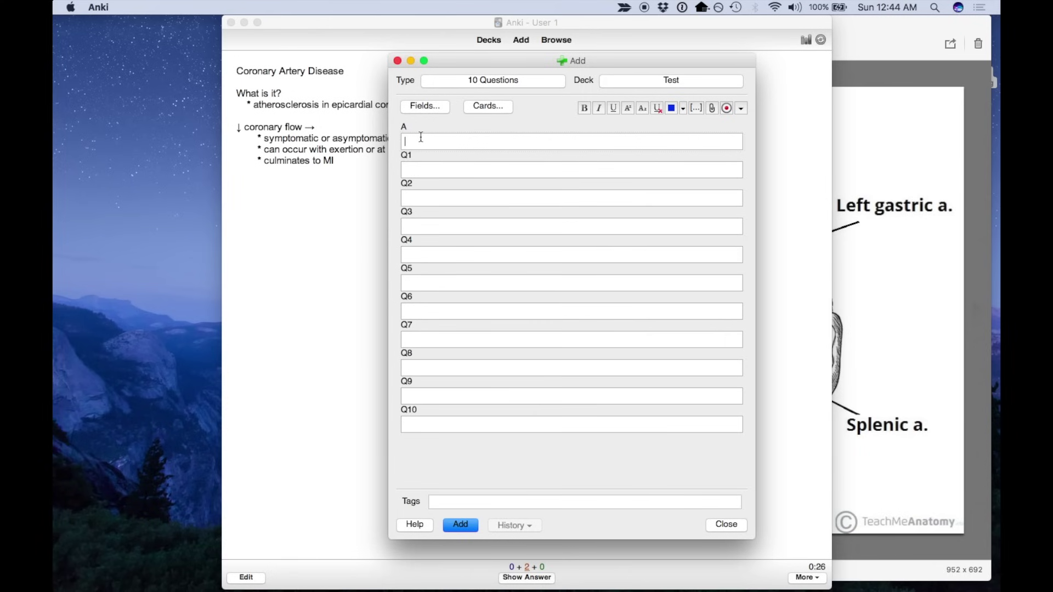
key("super+v")
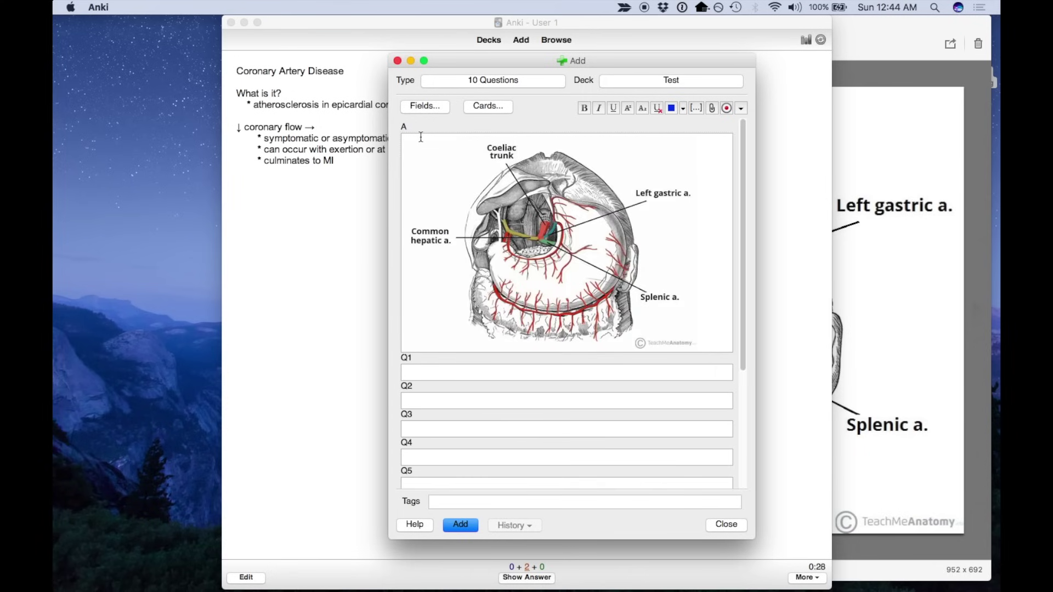
scroll(435, 224, "down", 5)
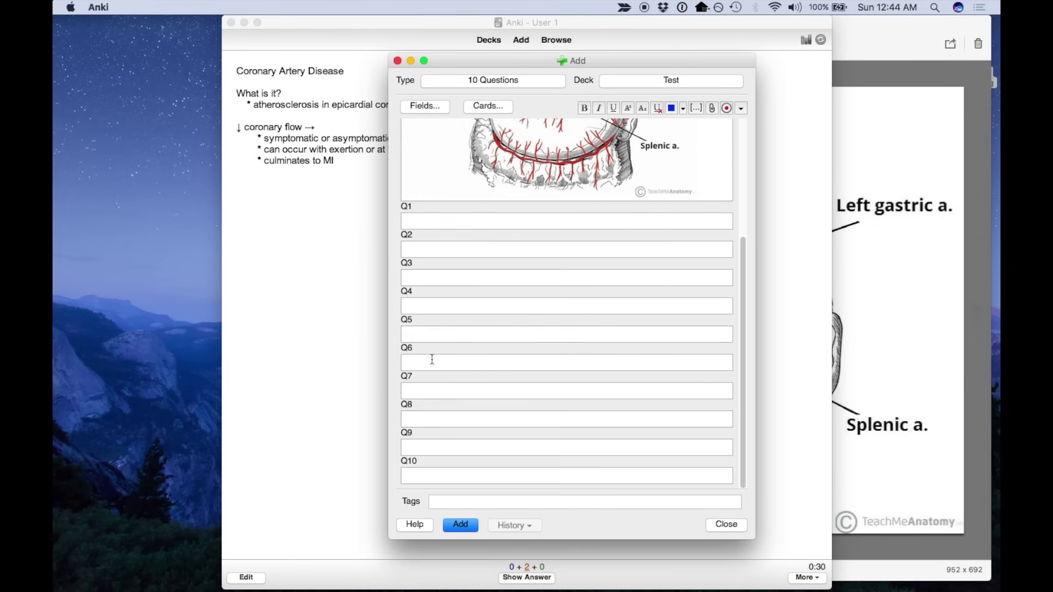
scroll(432, 359, "up", 5)
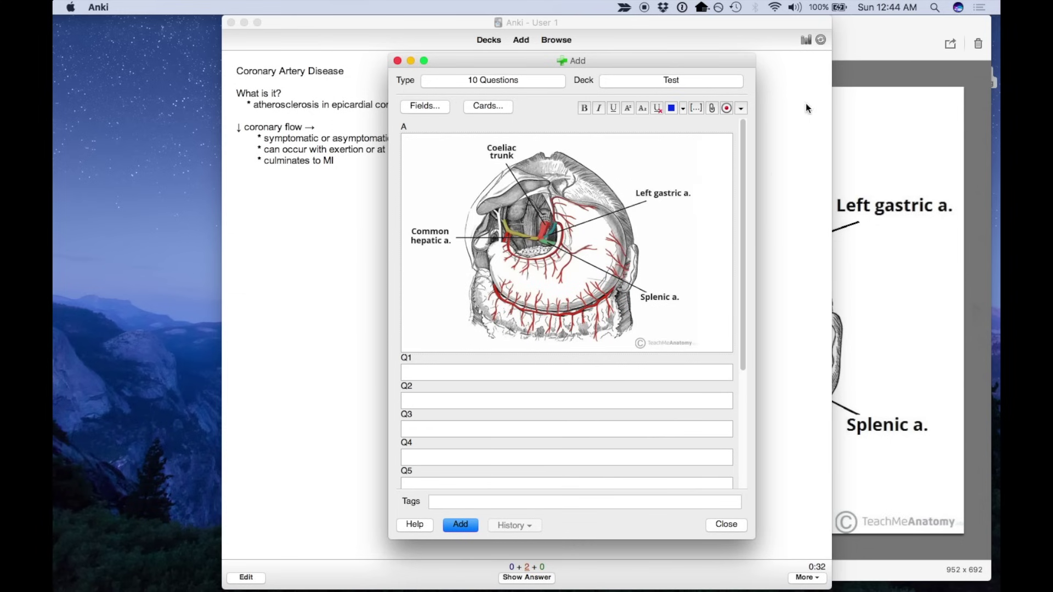
Pixelate the Left gastric a., Splenic a. and Common hepatic a. labels in Skitch.
left_click(852, 37)
left_click(302, 316)
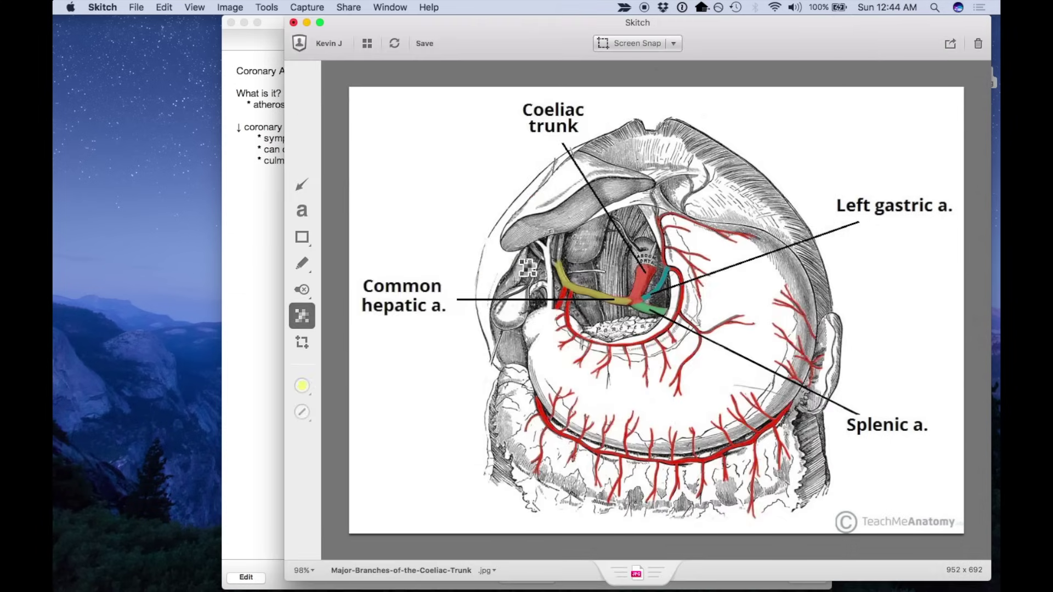
left_click_drag(820, 189, 956, 217)
left_click_drag(841, 415, 969, 442)
left_click_drag(358, 279, 449, 317)
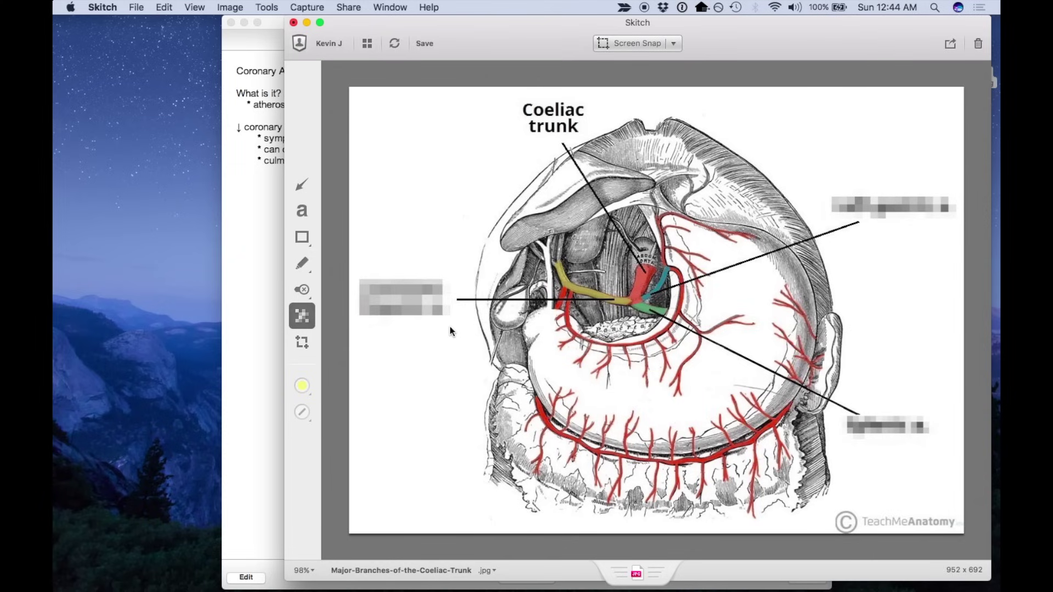
Paste the label-blurred diagram into field Q1 of the Anki note.
key("super+Tab")
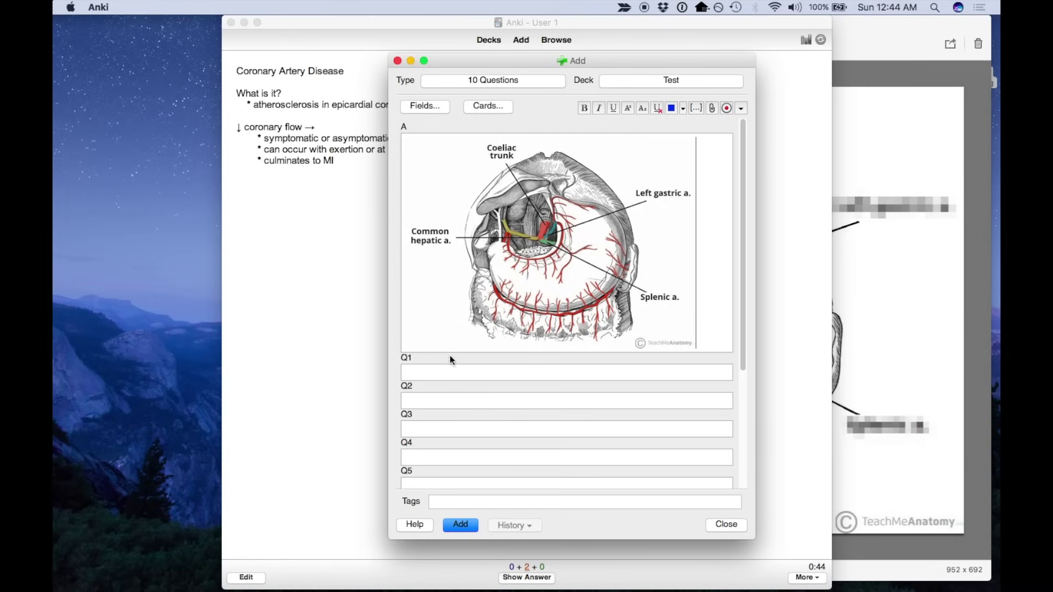
left_click(441, 375)
key("super+v")
scroll(437, 373, "down", 10)
scroll(437, 373, "up", 6)
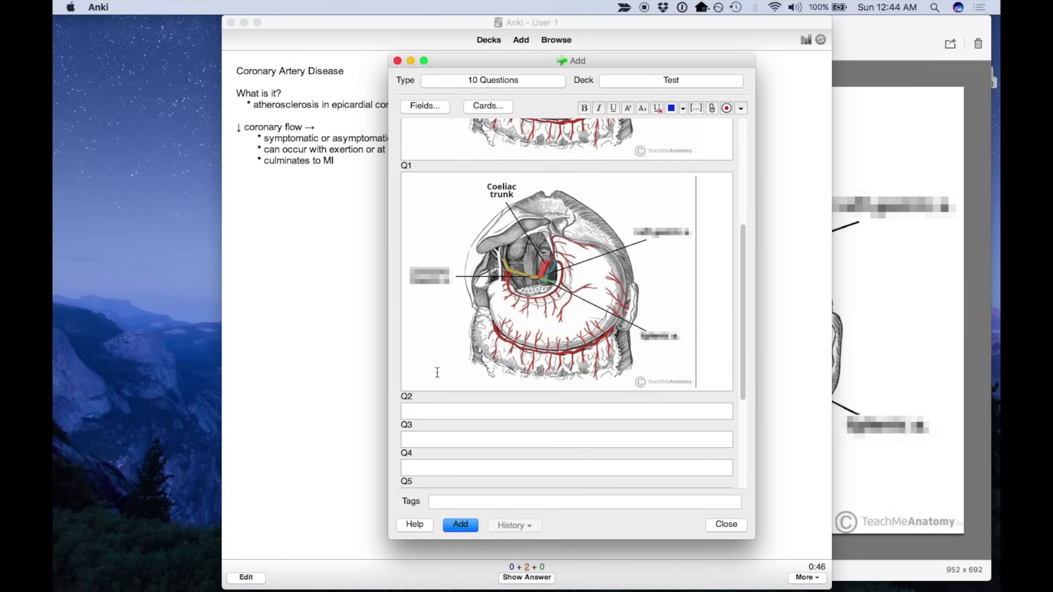
left_click(442, 411)
scroll(560, 402, "down", 3)
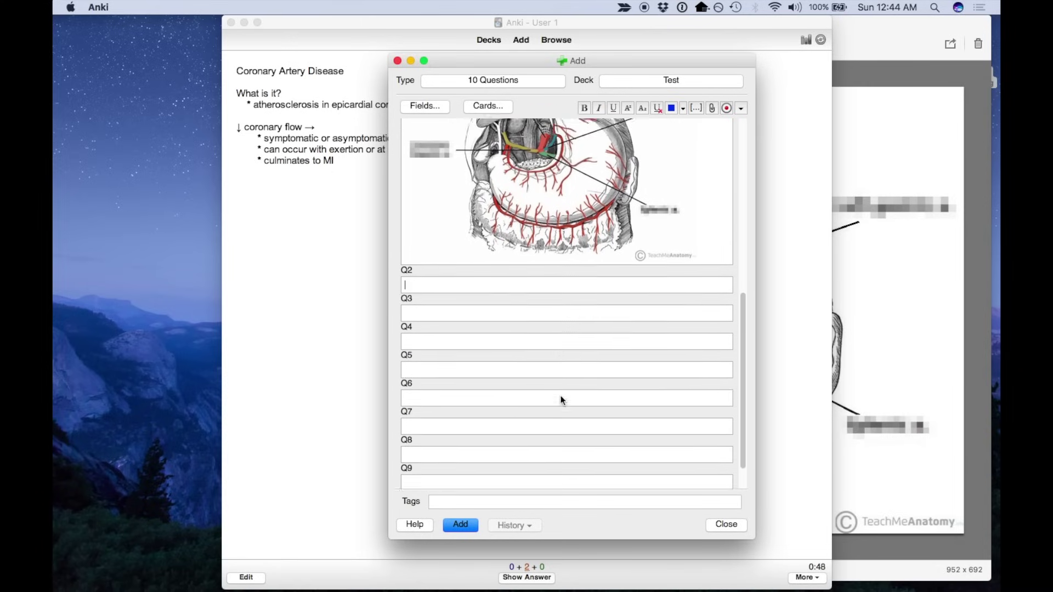
scroll(561, 400, "up", 5)
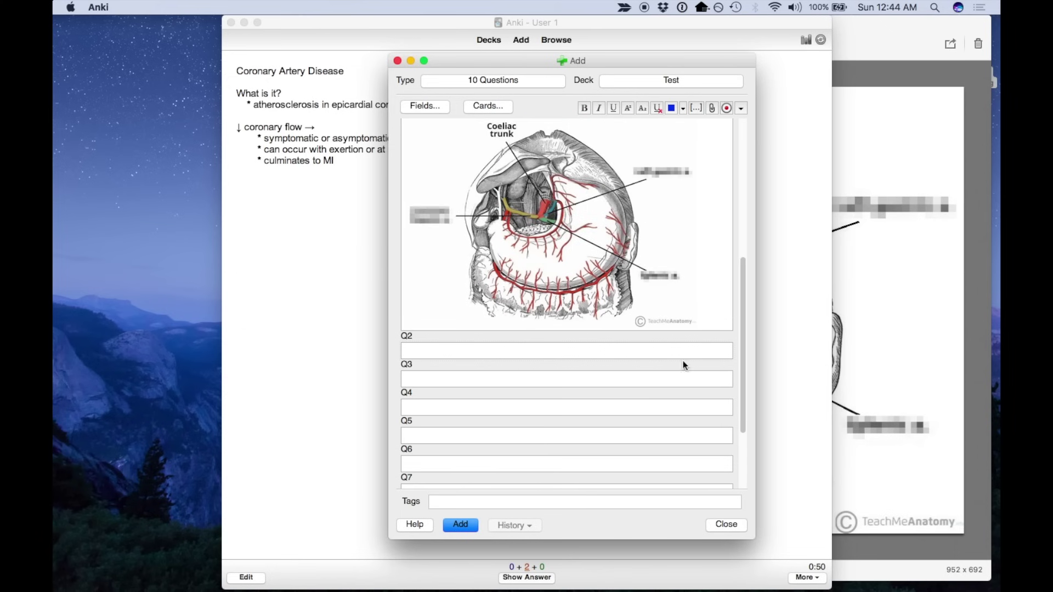
Undo those blurs, pixelate only the Coeliac trunk label, paste into Q2, and add the note.
left_click(950, 294)
key("super+z")
key("super+z")
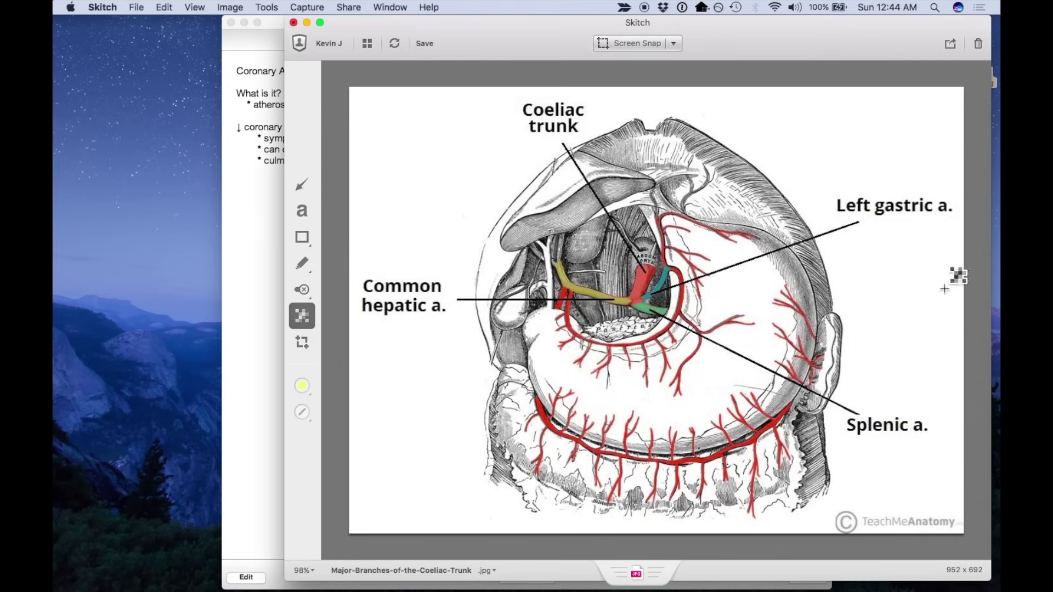
left_click_drag(505, 88, 609, 134)
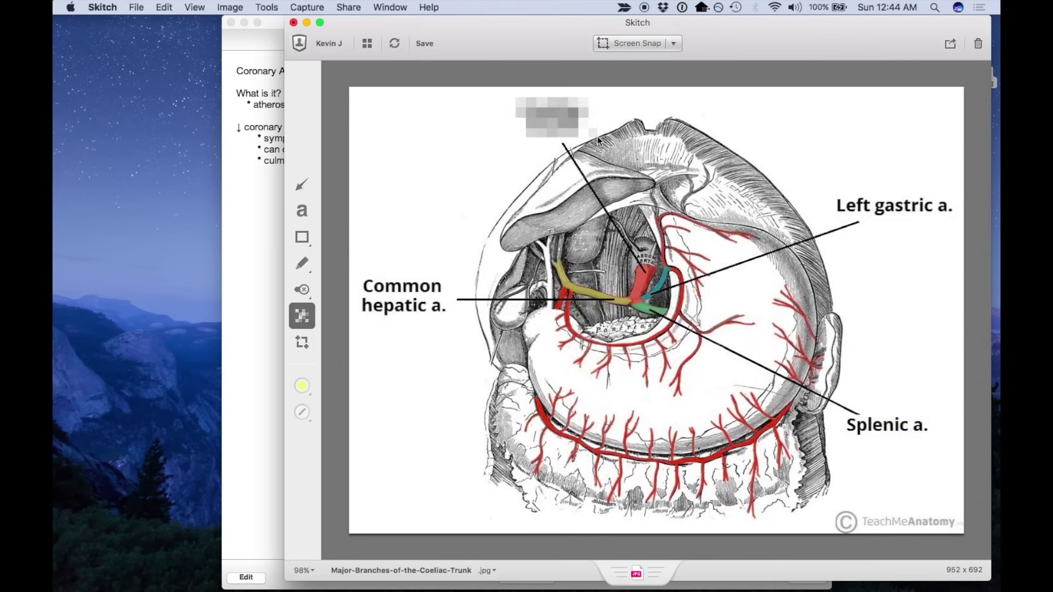
key("super+c")
key("super+Tab")
key("super+v")
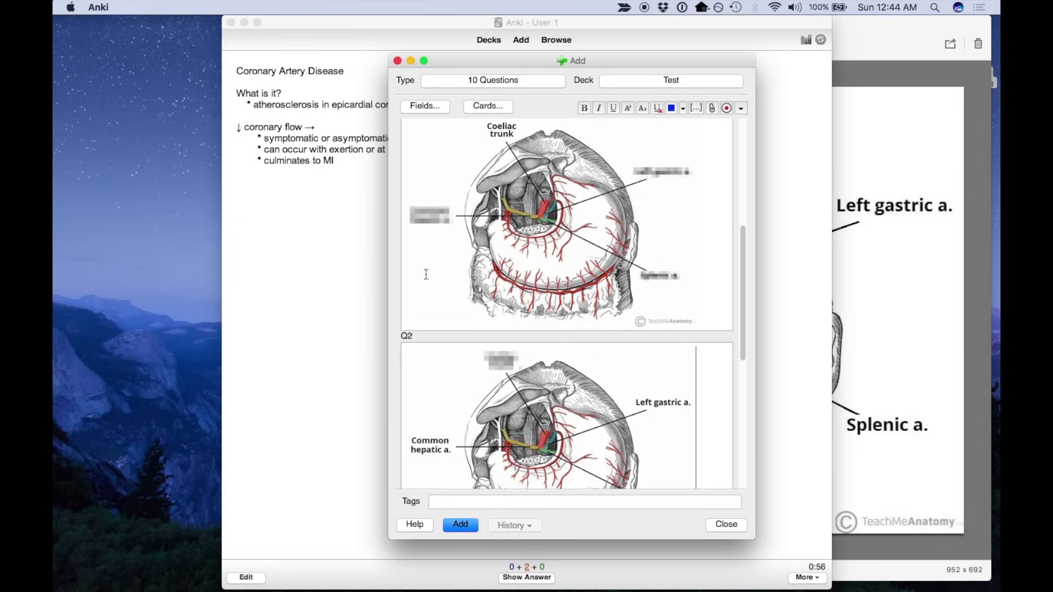
left_click(462, 525)
Close the Add window, reveal the diagram card's answer, and rate the cards Good.
left_click(726, 524)
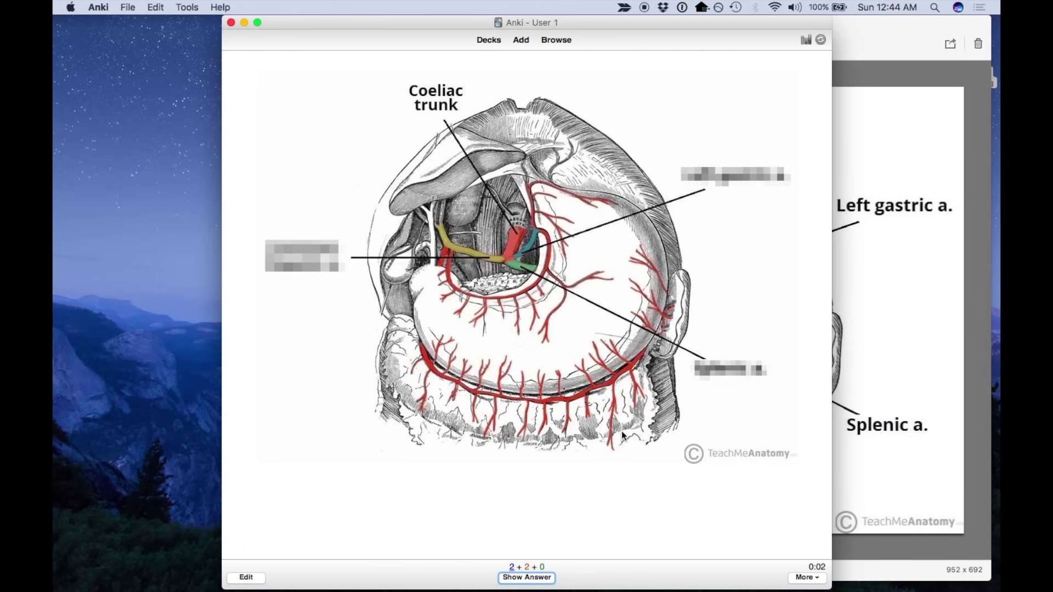
key("space")
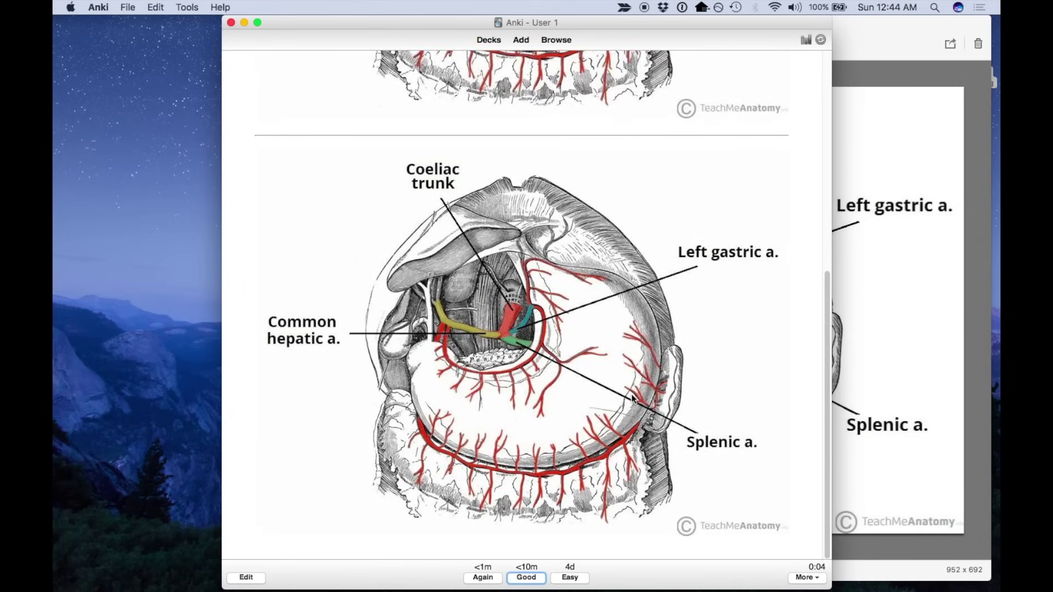
key("space")
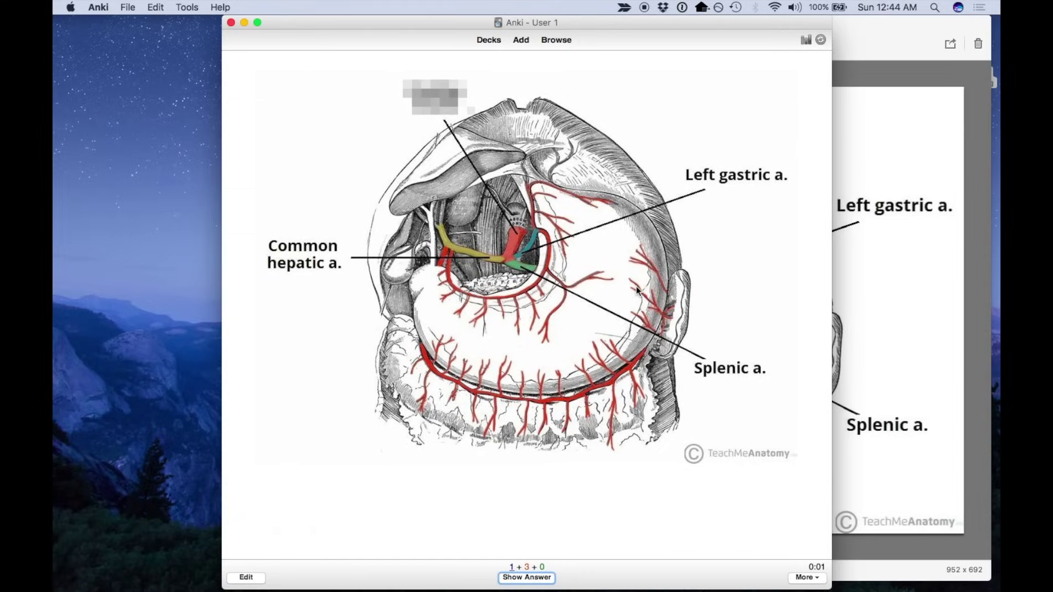
key("space")
key("space")
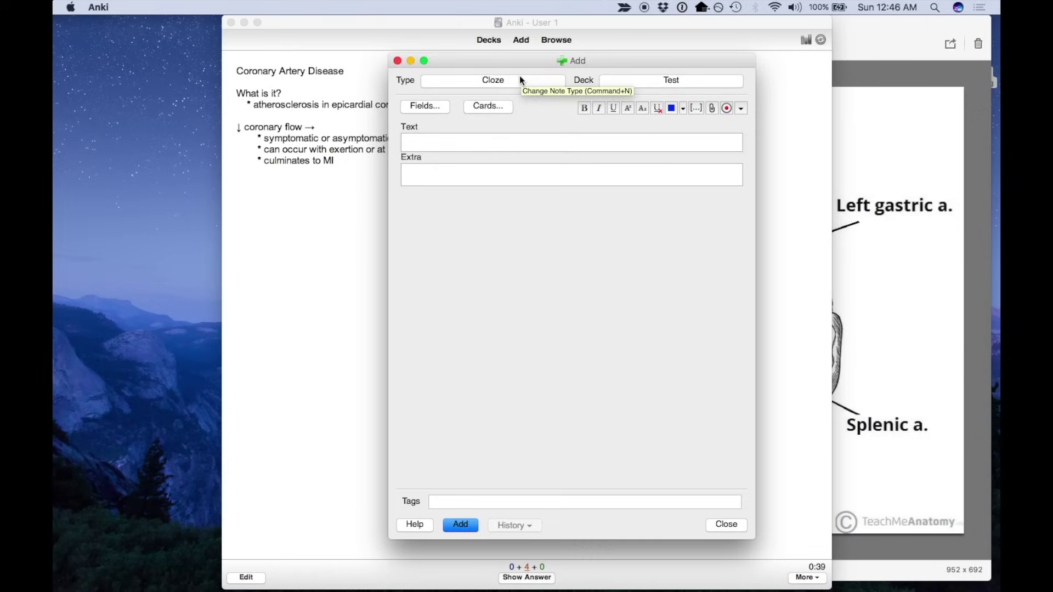
Choose Cloze as the note type in Anki's Add window.
left_click(520, 78)
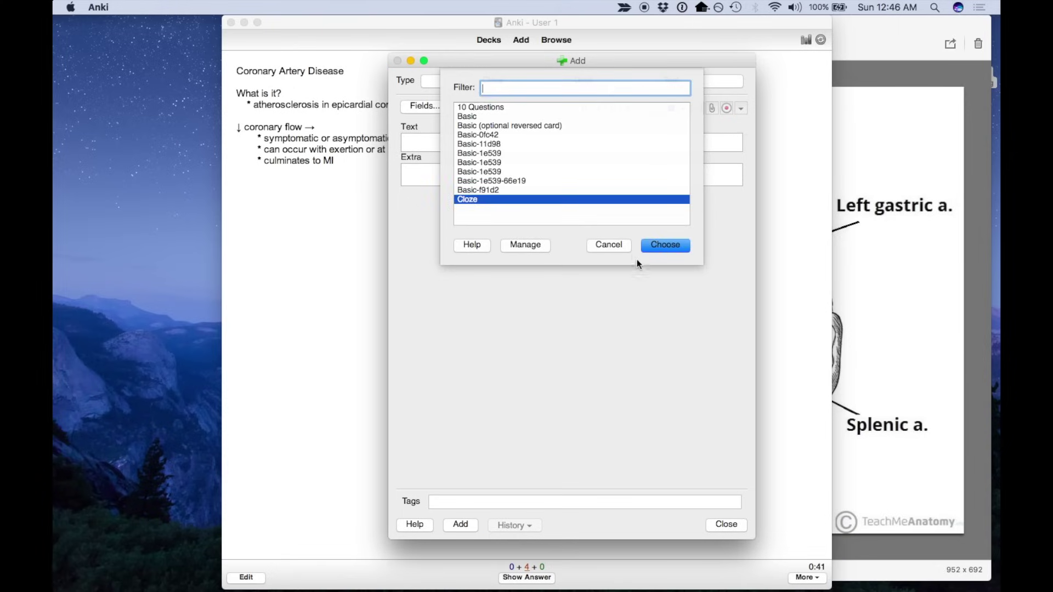
left_click(651, 244)
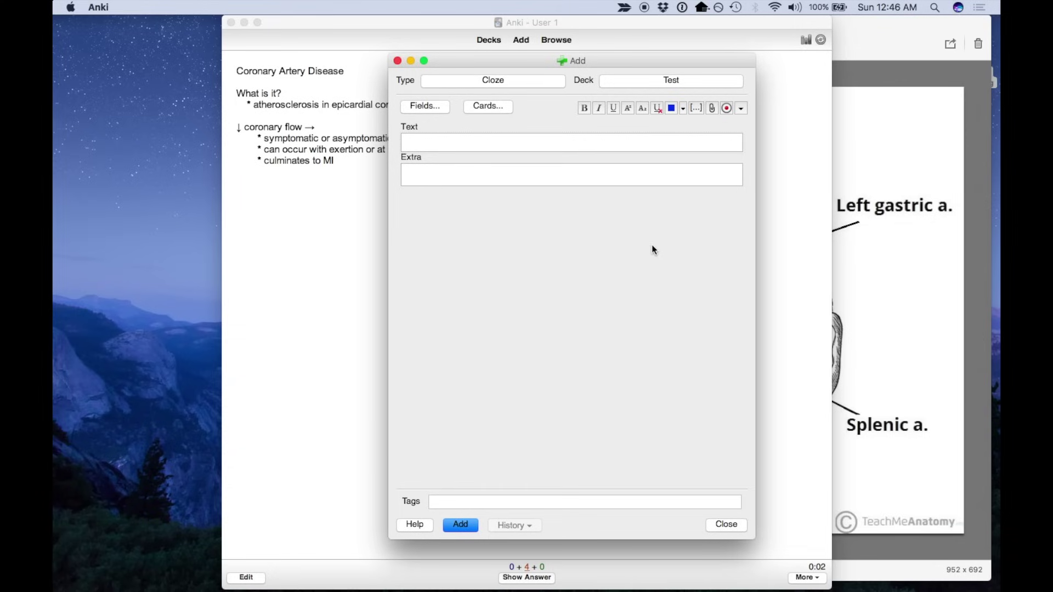
left_click(501, 79)
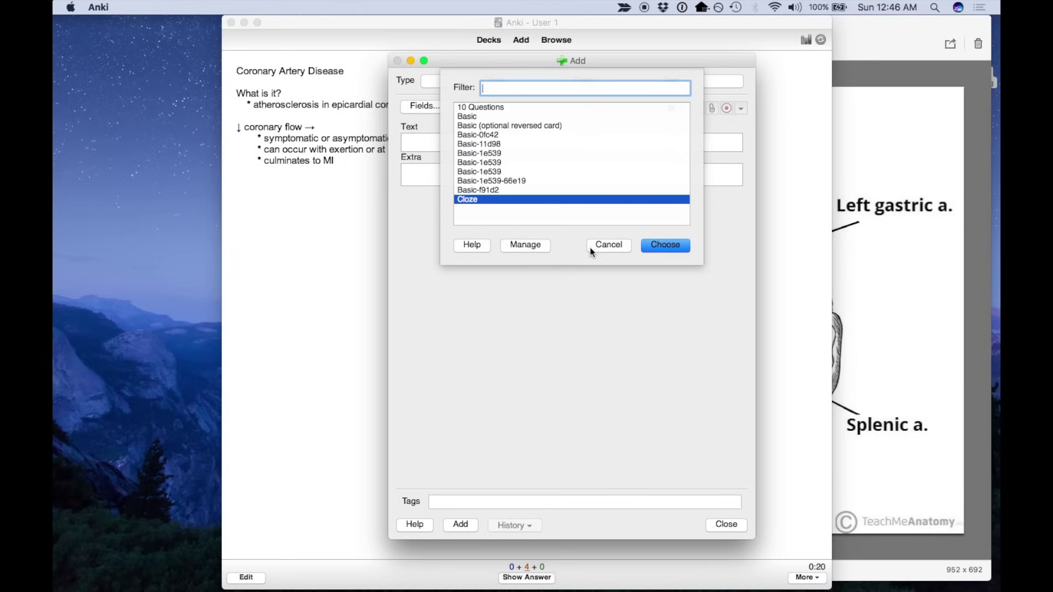
key("Return")
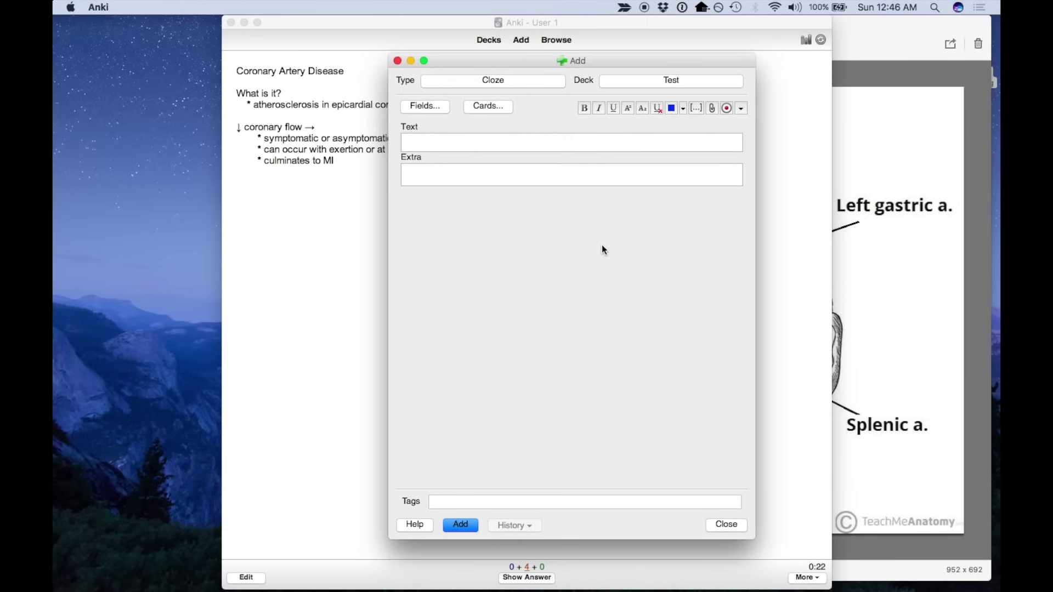